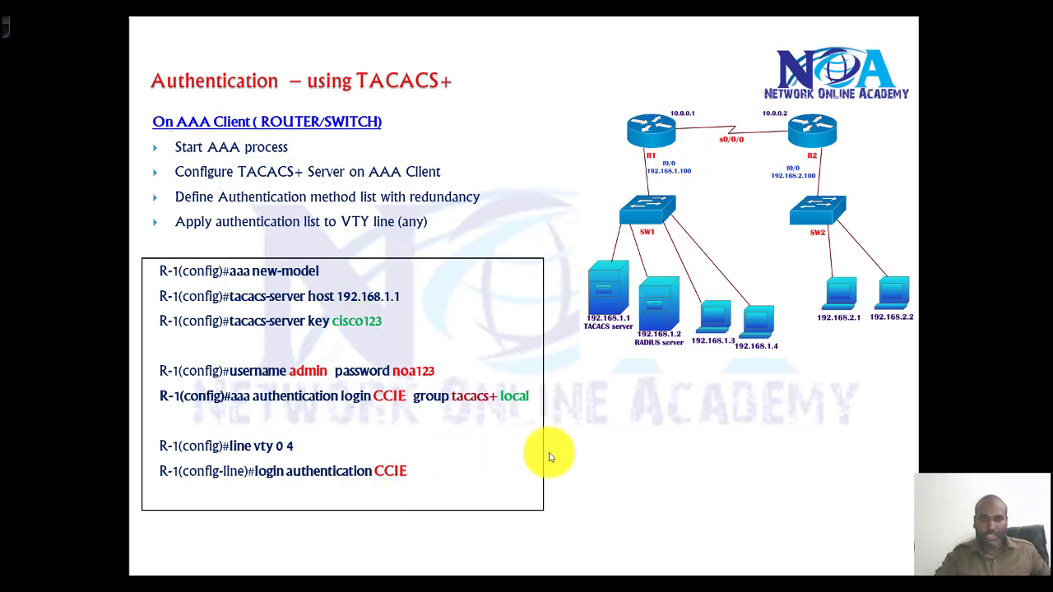
# Advance to the AAA client and user-accounts slide, tick and underline both bullets, then erase the ink.
pyautogui.press('Right')
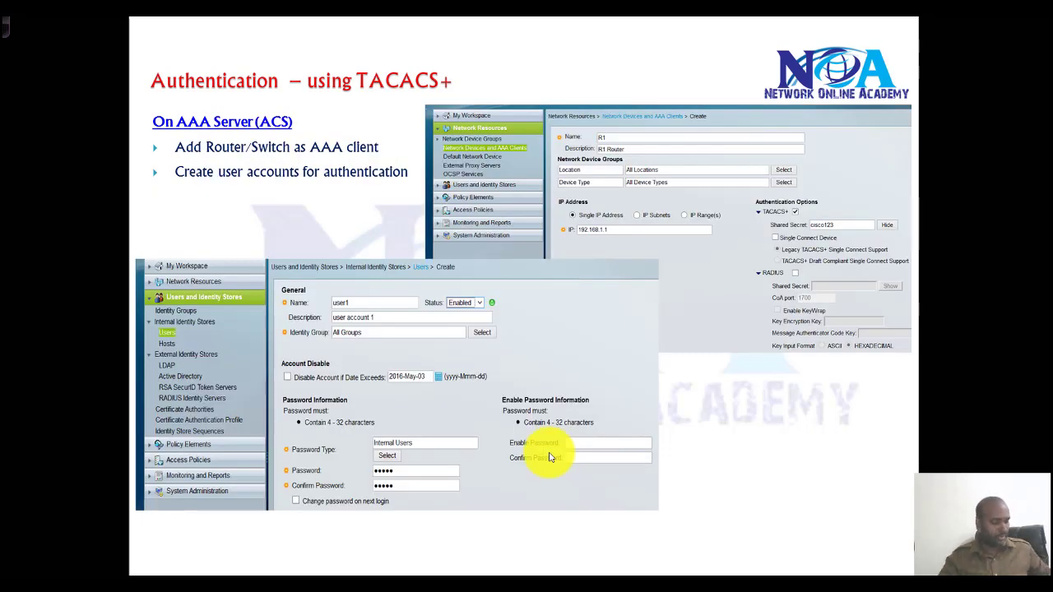
pyautogui.moveTo(162, 152); pyautogui.dragTo(205, 136)
pyautogui.moveTo(294, 154); pyautogui.dragTo(378, 154)
pyautogui.moveTo(370, 110)
pyautogui.mouseDown()
pyautogui.moveTo(353, 132)
pyautogui.moveTo(372, 130)
pyautogui.mouseUp()
pyautogui.moveTo(157, 174); pyautogui.dragTo(183, 163)
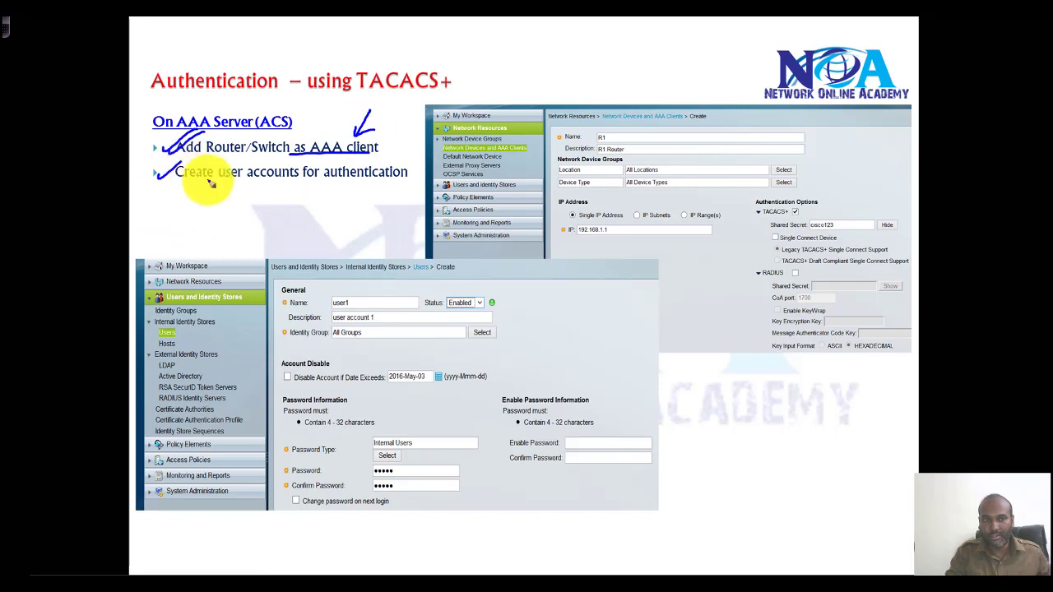
pyautogui.moveTo(235, 187); pyautogui.dragTo(329, 186)
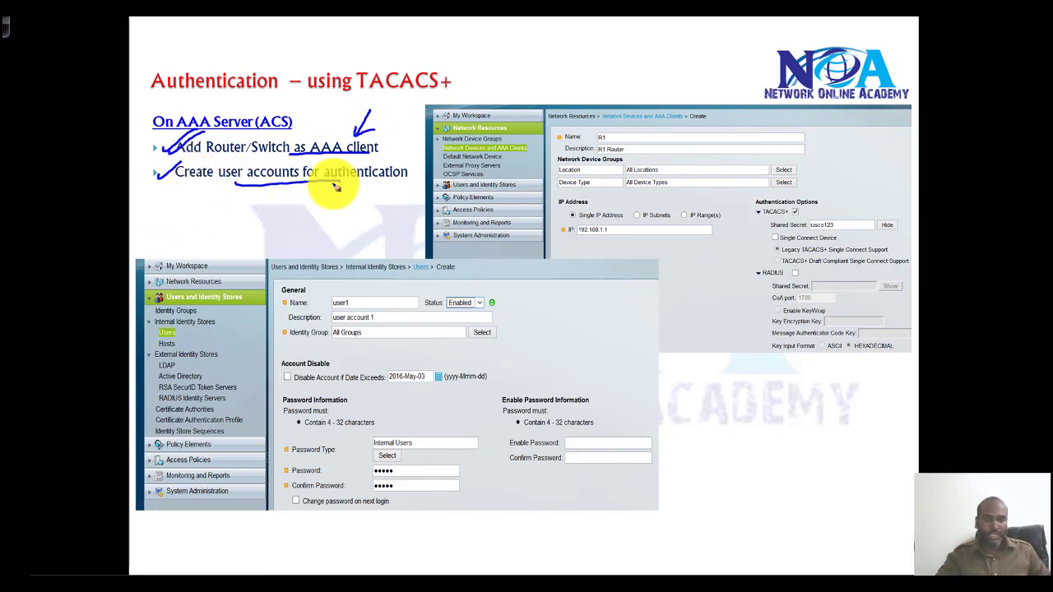
pyautogui.press('e')
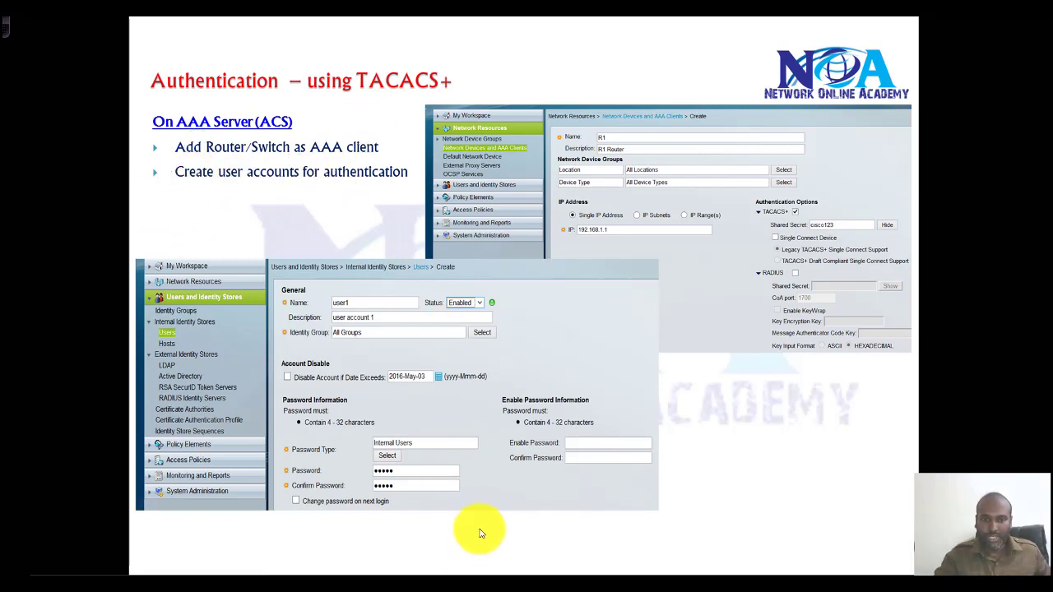
# Bring up Router1's CLI and enter privileged mode with enable.
pyautogui.click(453, 568)
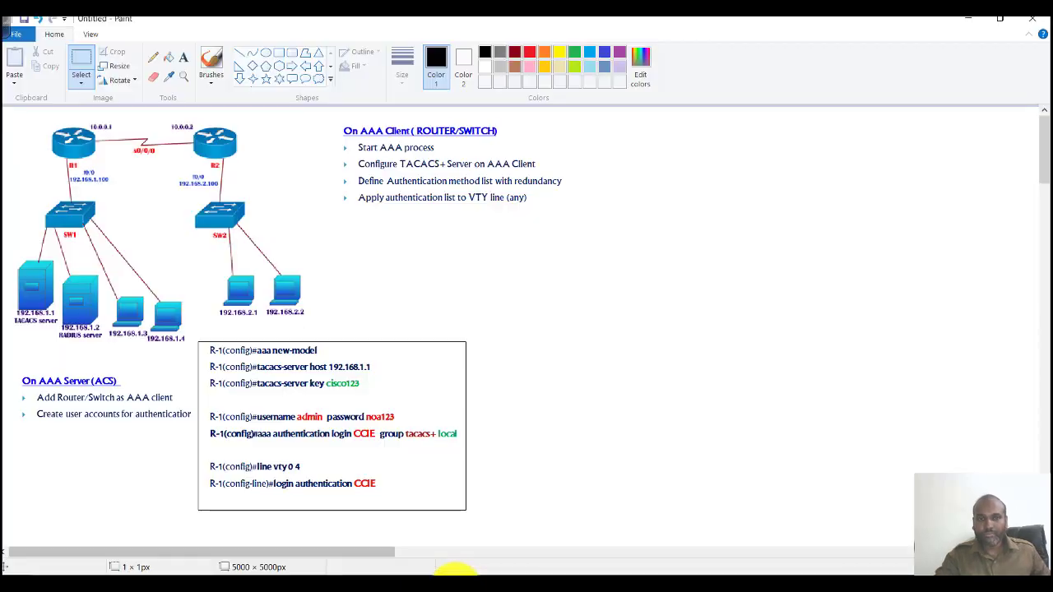
pyautogui.moveTo(666, 571)
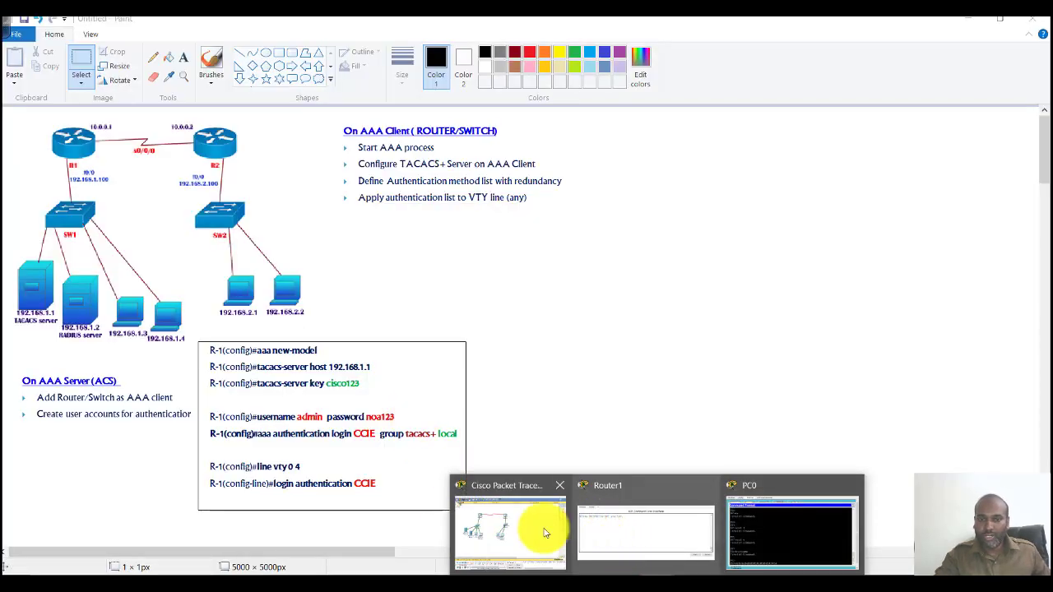
pyautogui.click(623, 534)
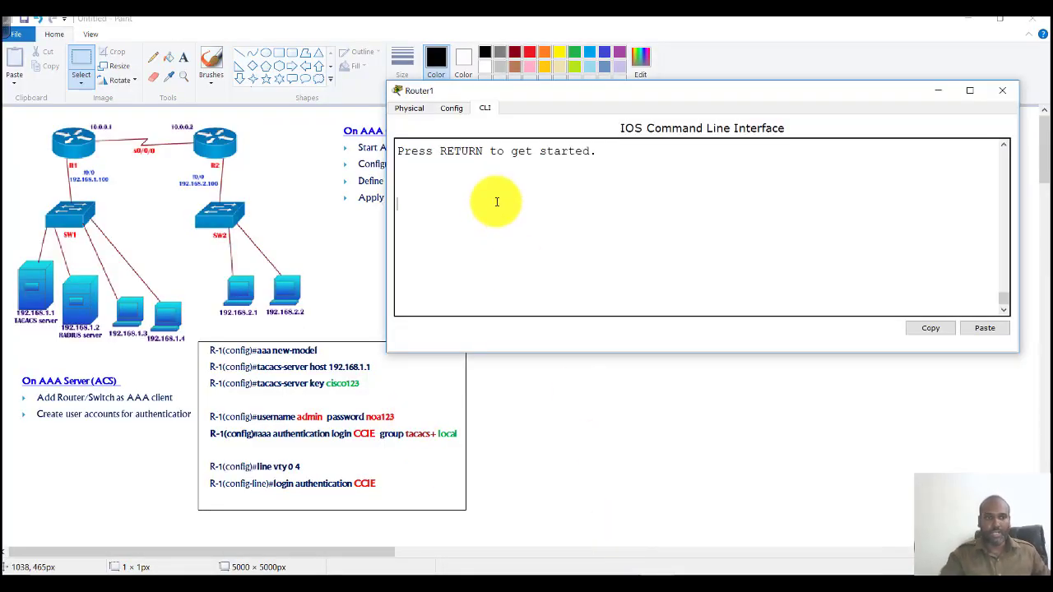
pyautogui.press('Return')
pyautogui.write('en')
pyautogui.press('Tab')
pyautogui.press('Return')
pyautogui.press('Return')
# Run show ip interface brief to list Router1's interface addresses and status.
pyautogui.write('sh ip int br')
pyautogui.press('Tab')
pyautogui.press('Return')
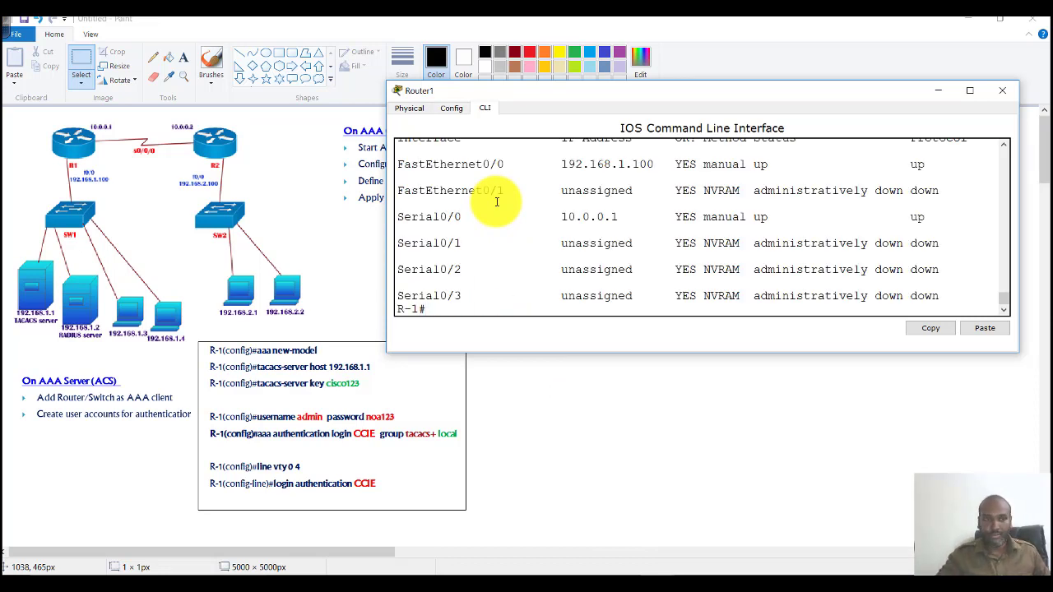
pyautogui.click(211, 59)
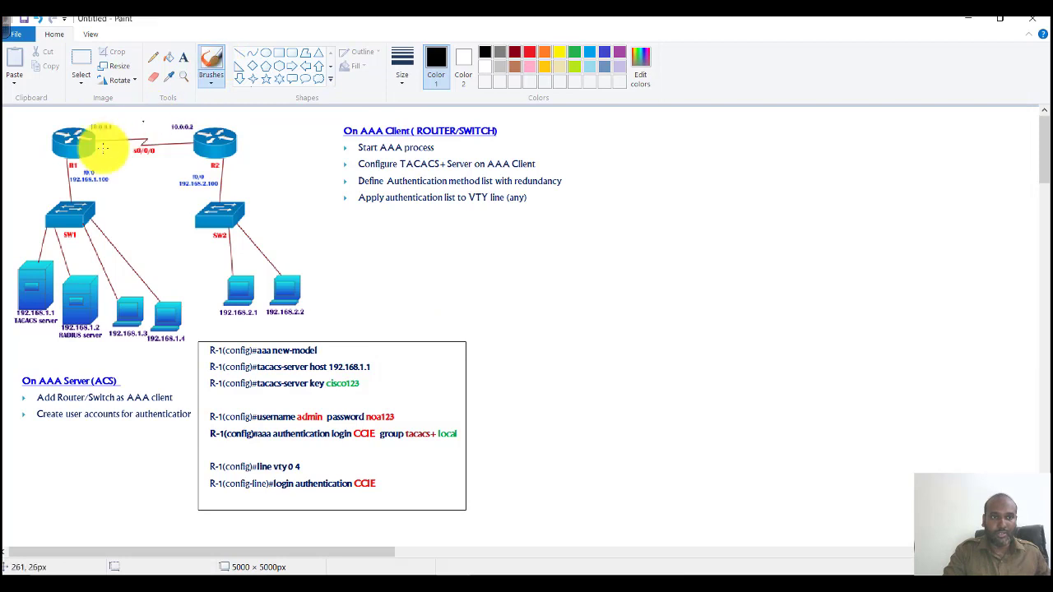
# Handwrite 'Approach' beside R1 and the server's IP under the TACACS server.
pyautogui.moveTo(38, 129)
pyautogui.mouseDown()
pyautogui.moveTo(82, 113)
pyautogui.moveTo(83, 122)
pyautogui.moveTo(111, 109)
pyautogui.mouseUp()
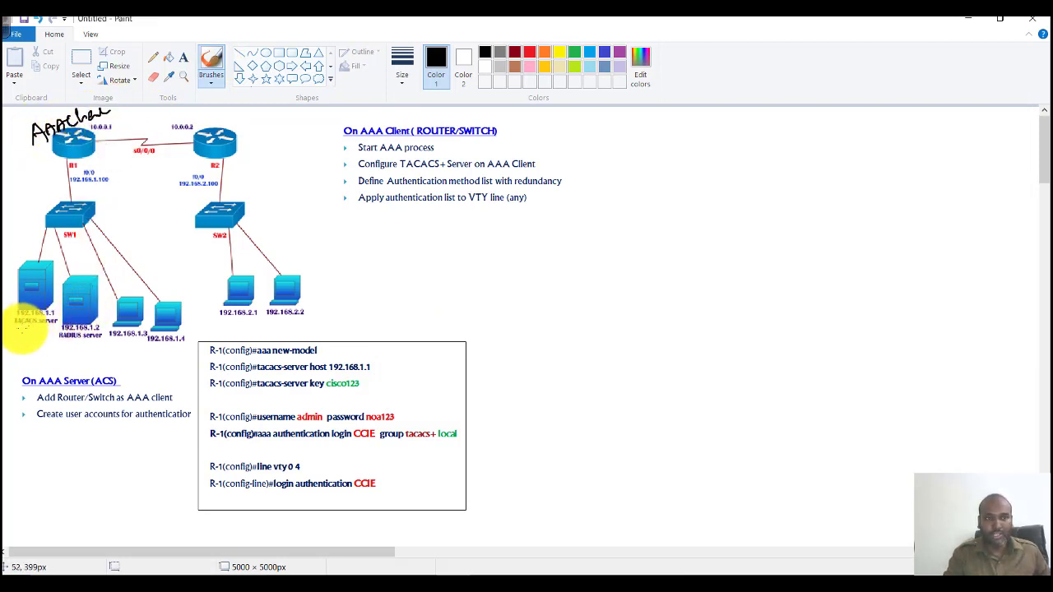
pyautogui.moveTo(14, 339); pyautogui.dragTo(78, 328)
pyautogui.hotkey('alt', 'Tab')
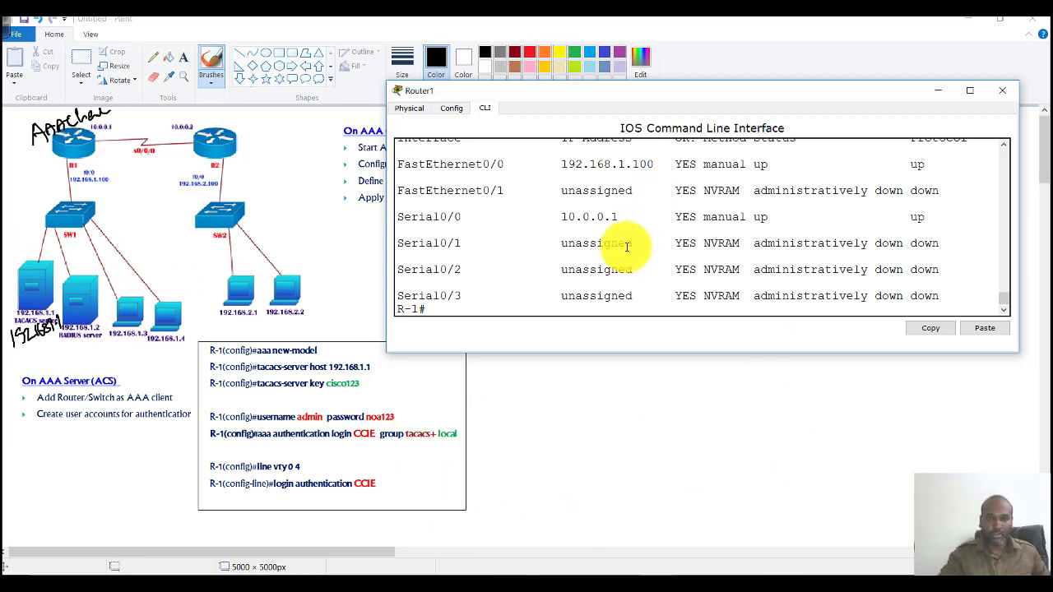
# Enter global configuration mode on Router1 and enable aaa new-model.
pyautogui.press('Return')
pyautogui.press('Return')
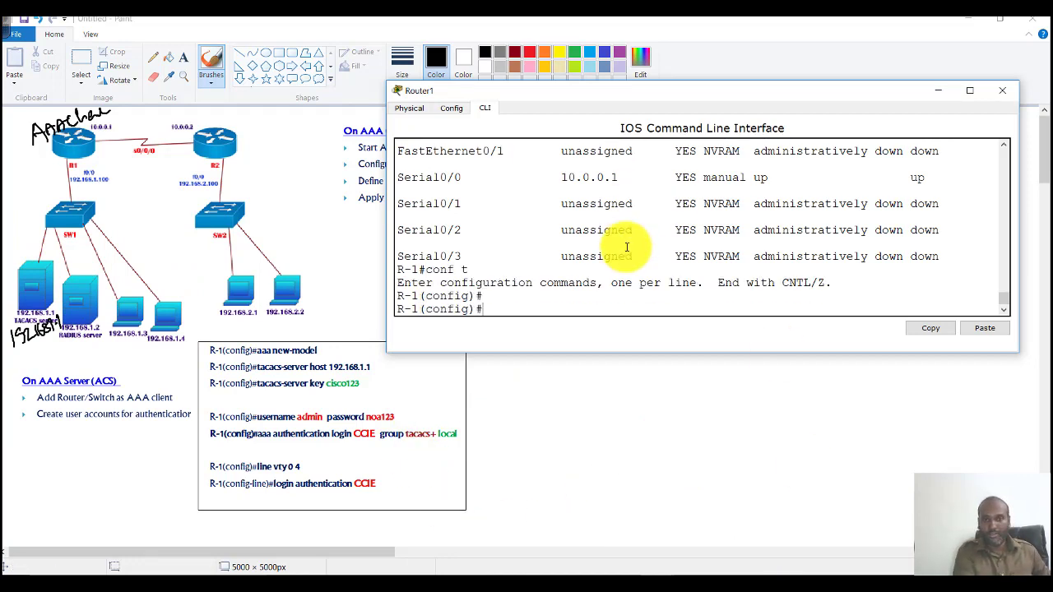
pyautogui.write('aaaa ')
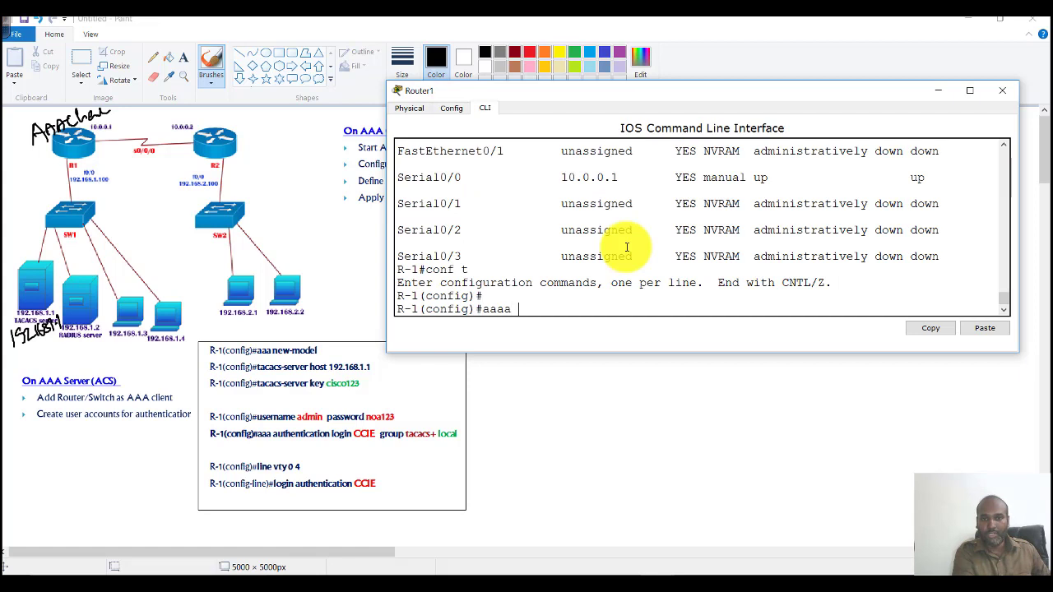
pyautogui.write('ne')
pyautogui.press('Tab')
pyautogui.write('aaa ne')
pyautogui.press('Tab')
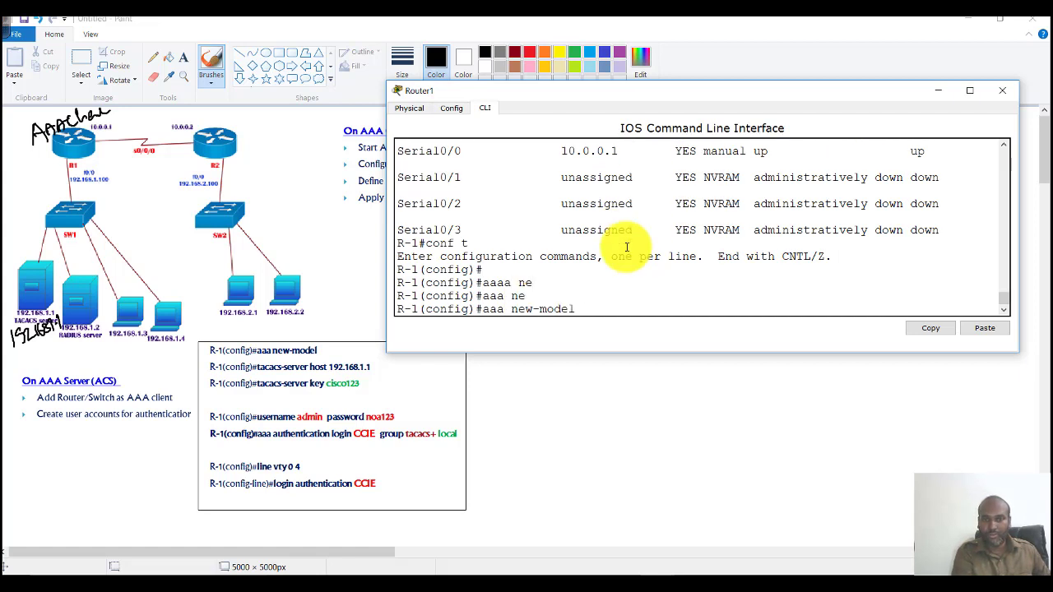
pyautogui.press('Return')
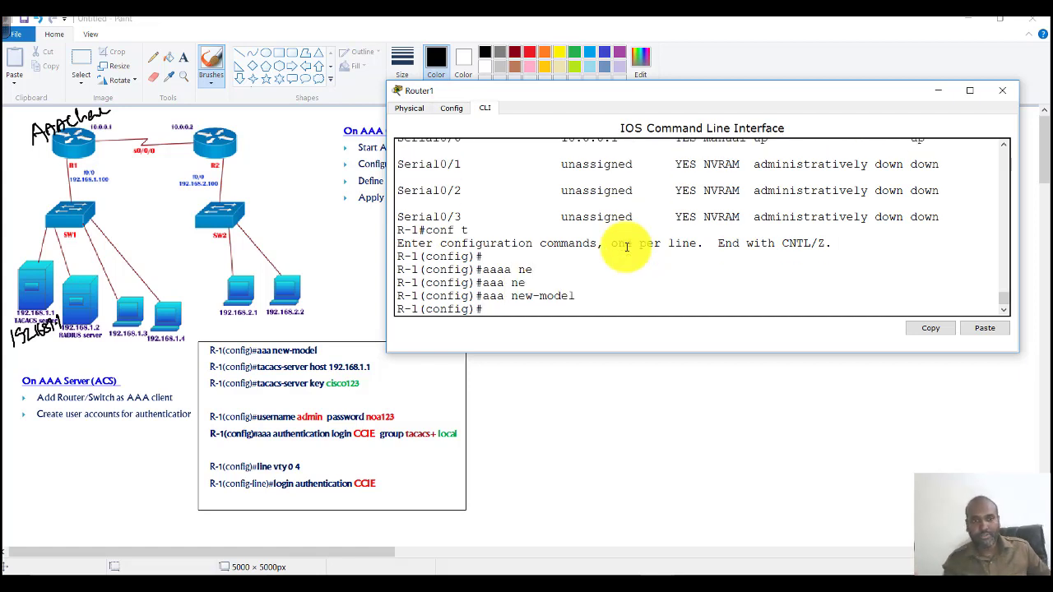
# Add TACACS+ server host 192.168.1.1 and set its shared key.
pyautogui.write('tac')
pyautogui.press('Tab')
pyautogui.write('hos')
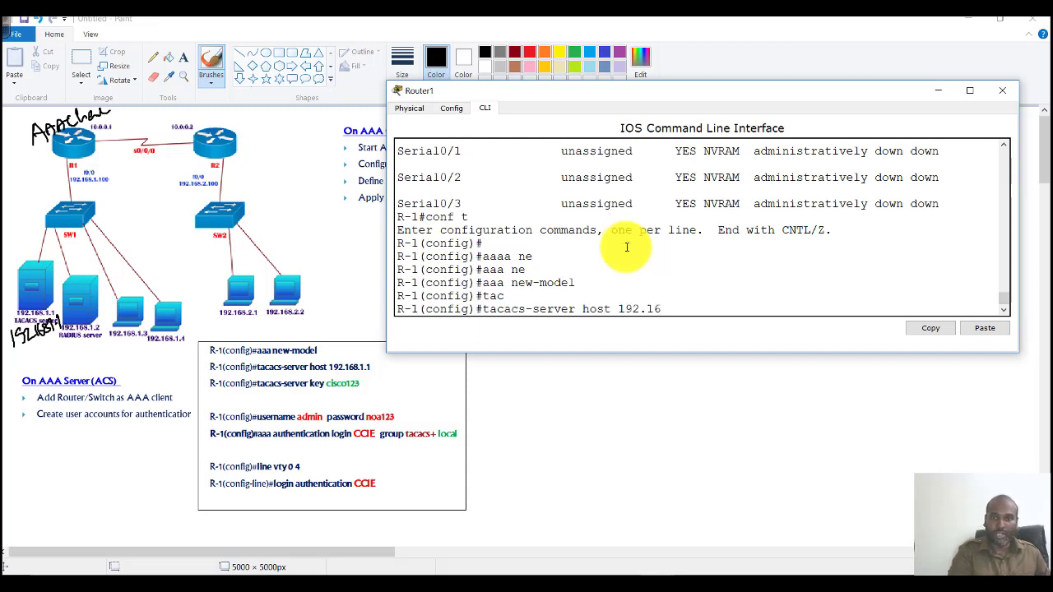
pyautogui.press('Return')
pyautogui.press('Up')
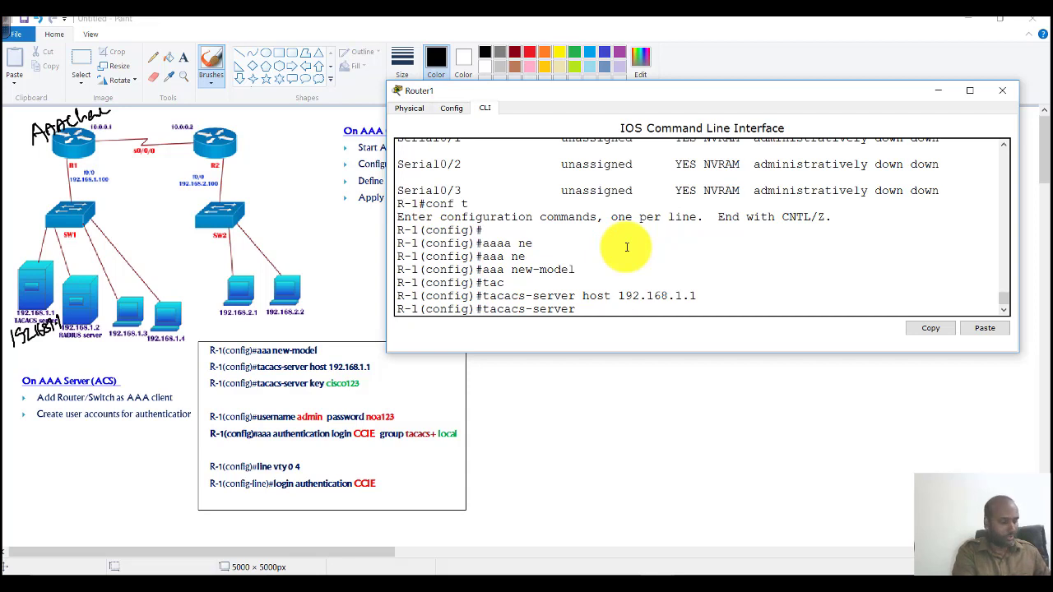
pyautogui.write('ke')
pyautogui.press('Tab')
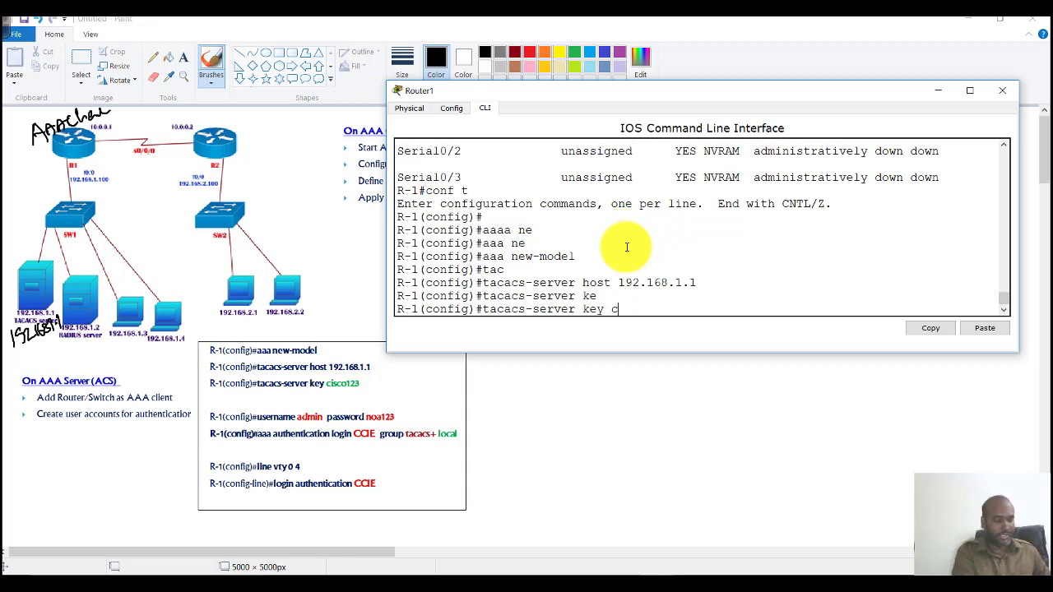
pyautogui.press('Return')
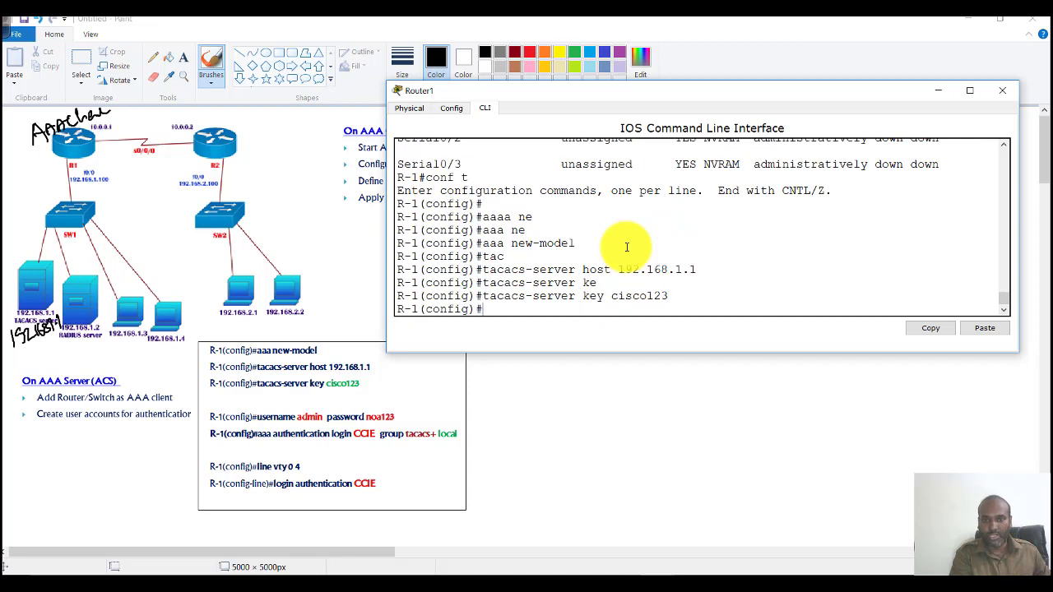
pyautogui.press('Return')
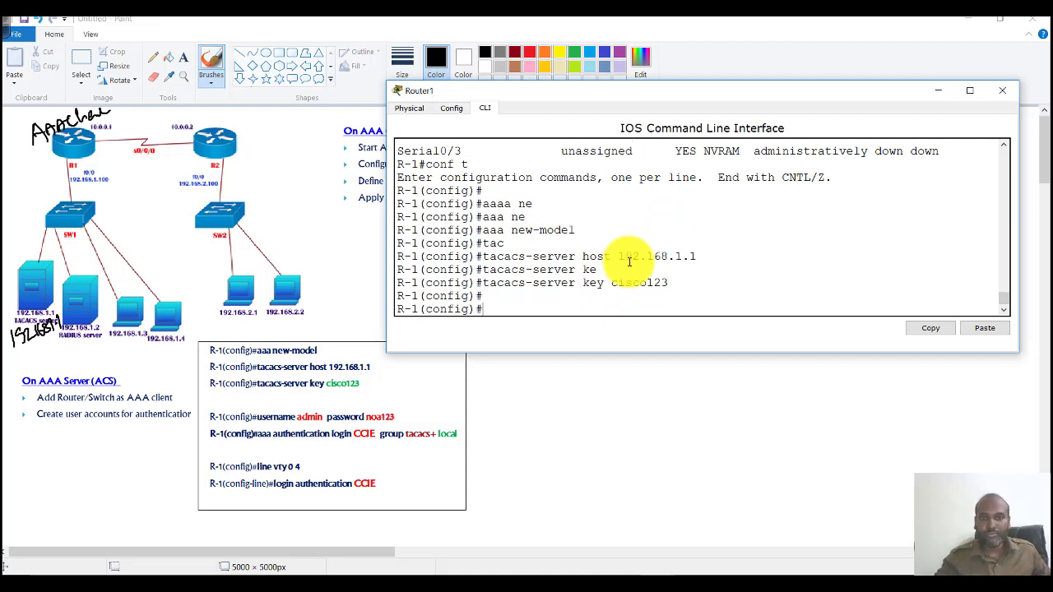
# Highlight the tacacs-server and aaa new-model commands for emphasis.
pyautogui.moveTo(471, 256); pyautogui.dragTo(716, 280)
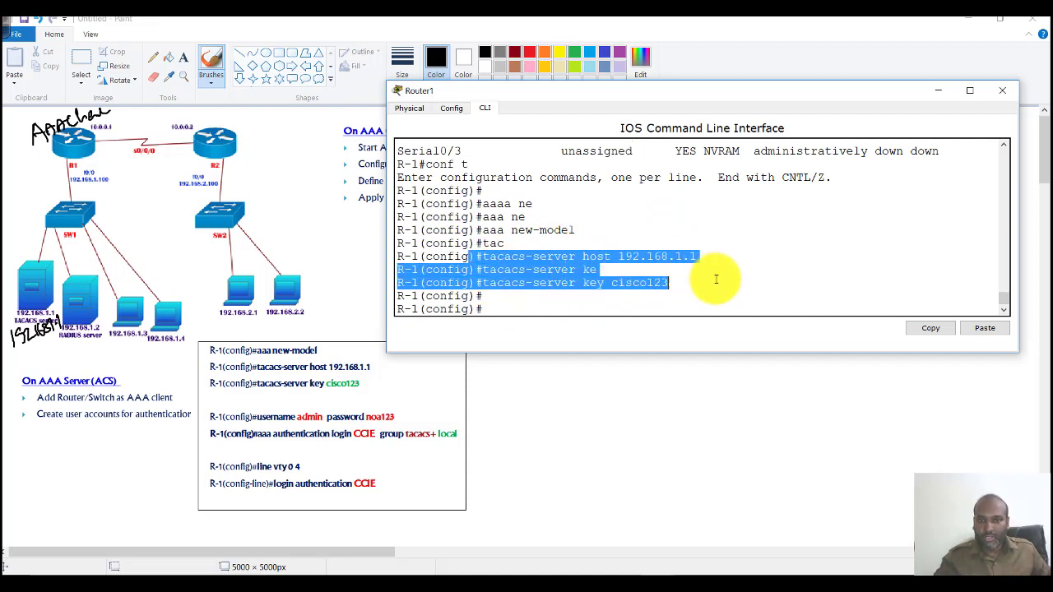
pyautogui.click(663, 275)
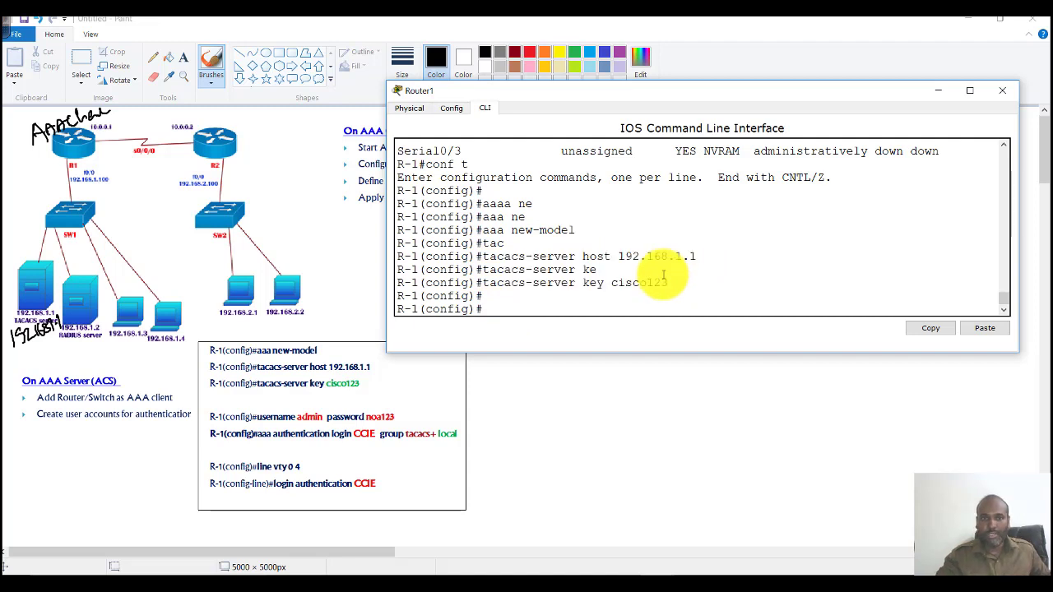
pyautogui.moveTo(483, 231); pyautogui.dragTo(589, 231)
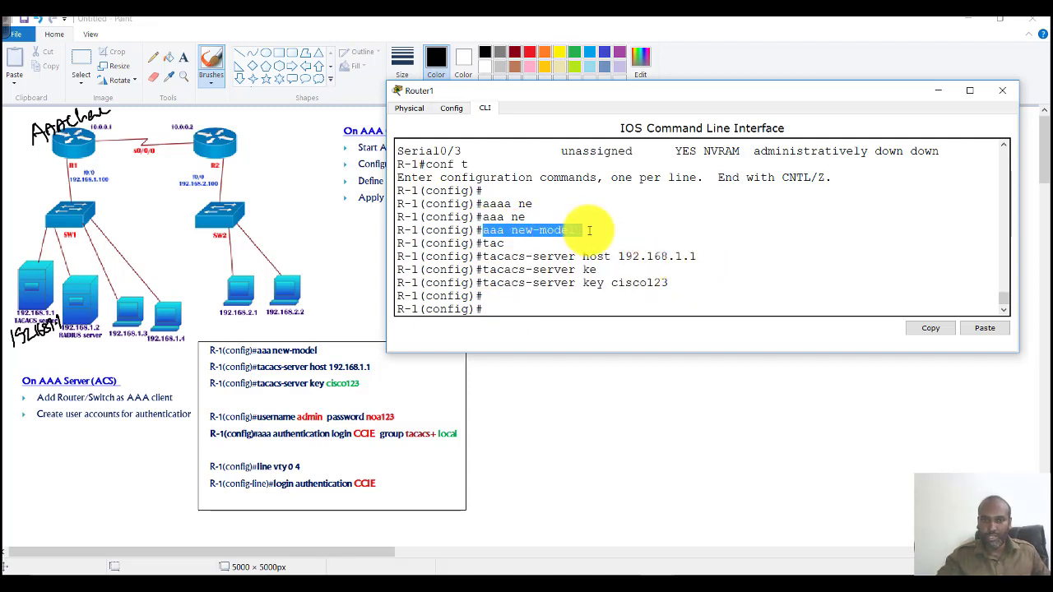
# Create a local user account named admin with a password, highlighting the command.
pyautogui.write('user')
pyautogui.press('Tab')
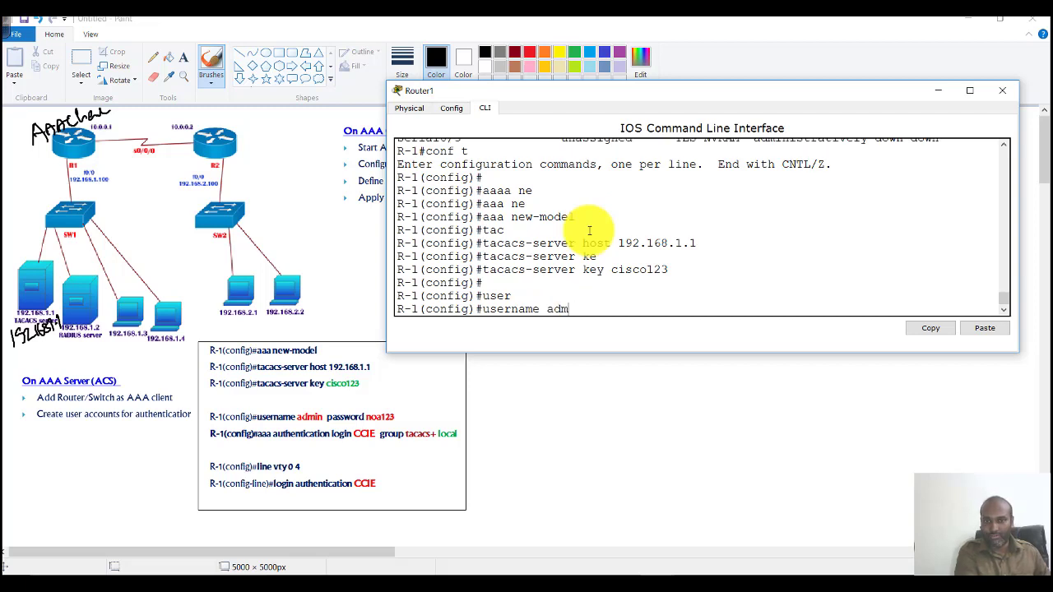
pyautogui.write('admin pas')
pyautogui.press('Tab')
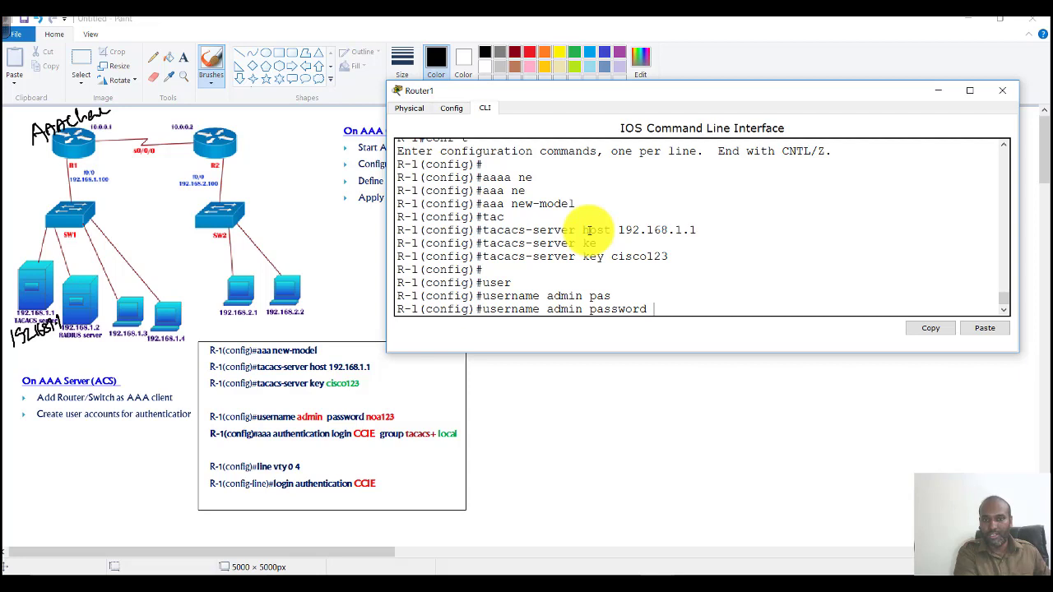
pyautogui.press('Tab')
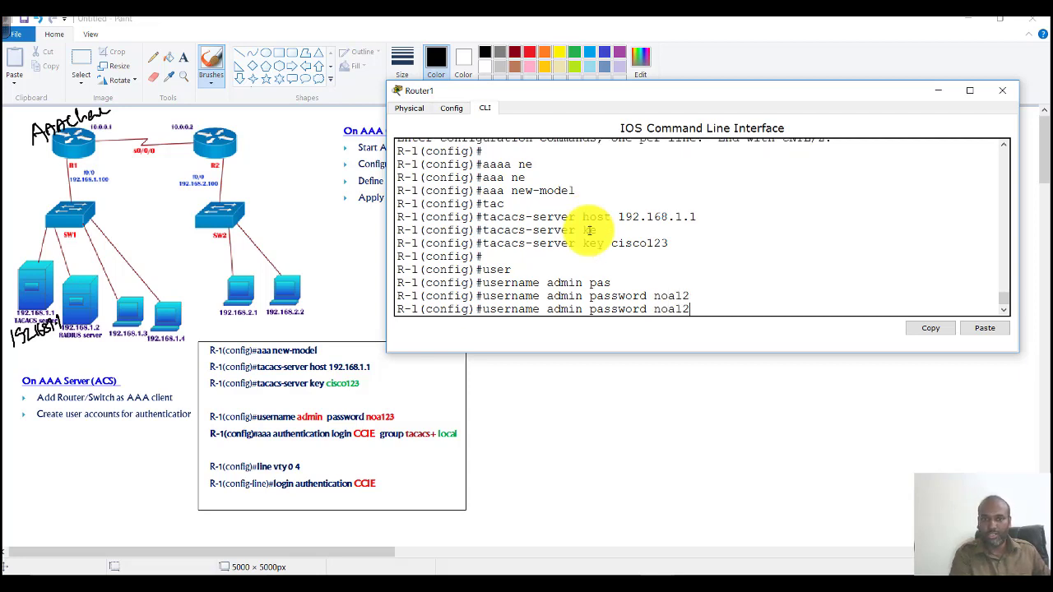
pyautogui.write('3')
pyautogui.press('Return')
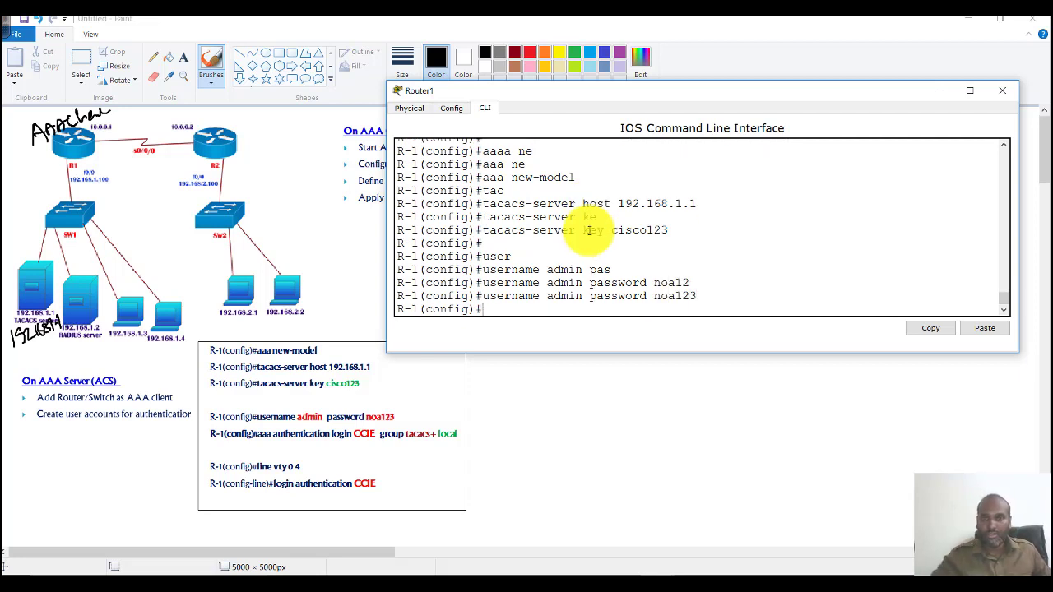
pyautogui.moveTo(487, 296); pyautogui.dragTo(717, 294)
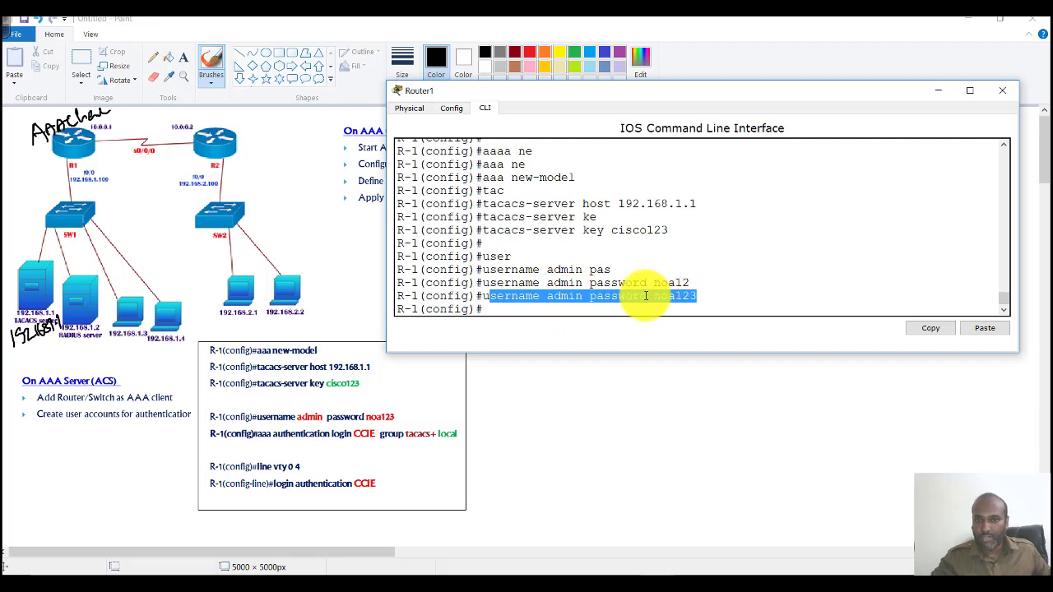
pyautogui.moveTo(576, 283); pyautogui.dragTo(698, 285)
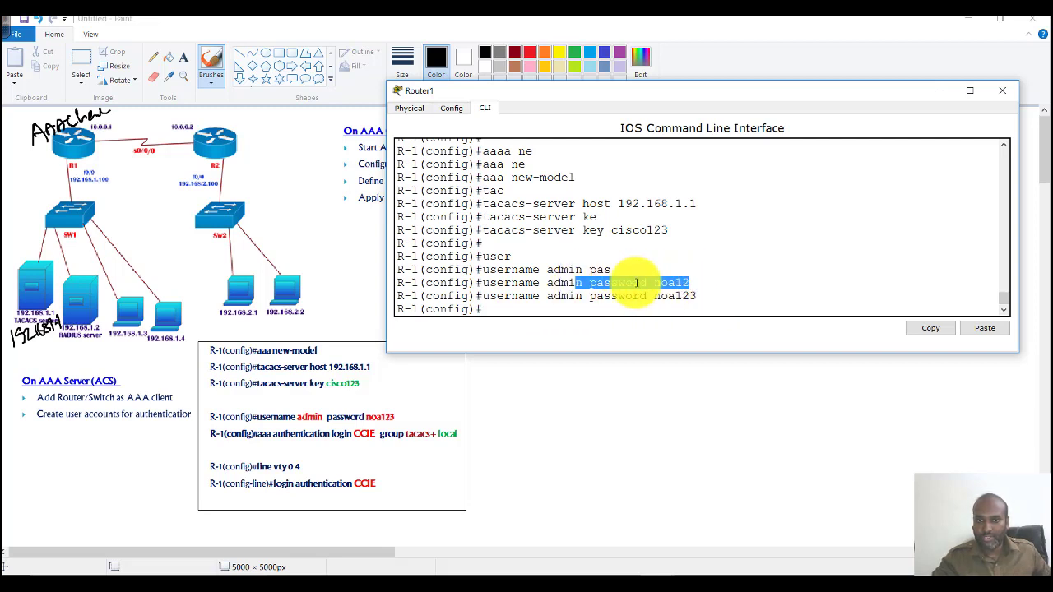
pyautogui.click(606, 281)
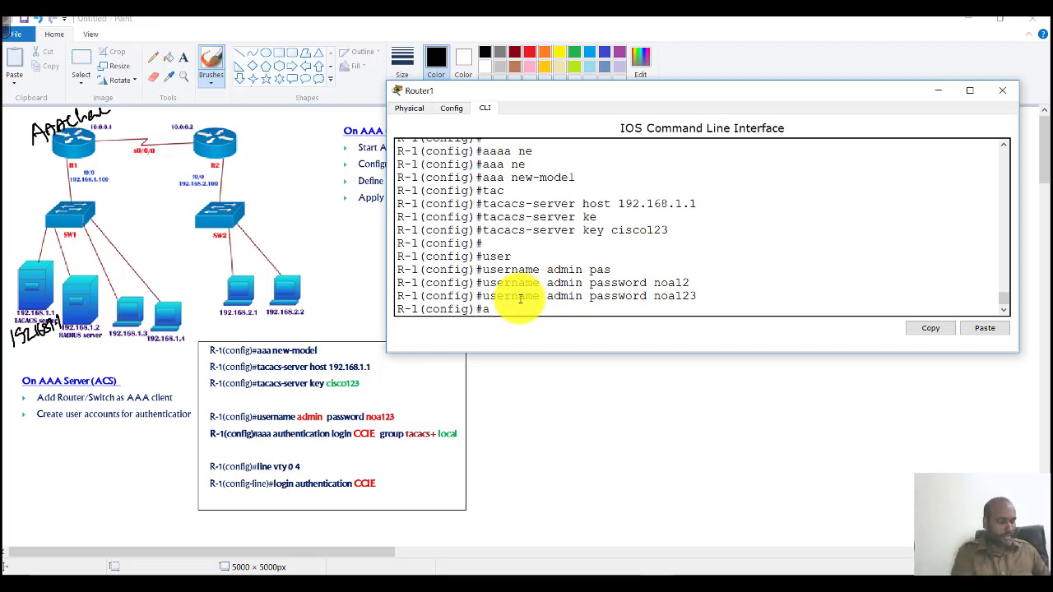
# Build 'aaa authentication login CCIE', using ? help to review each option.
pyautogui.press('Tab')
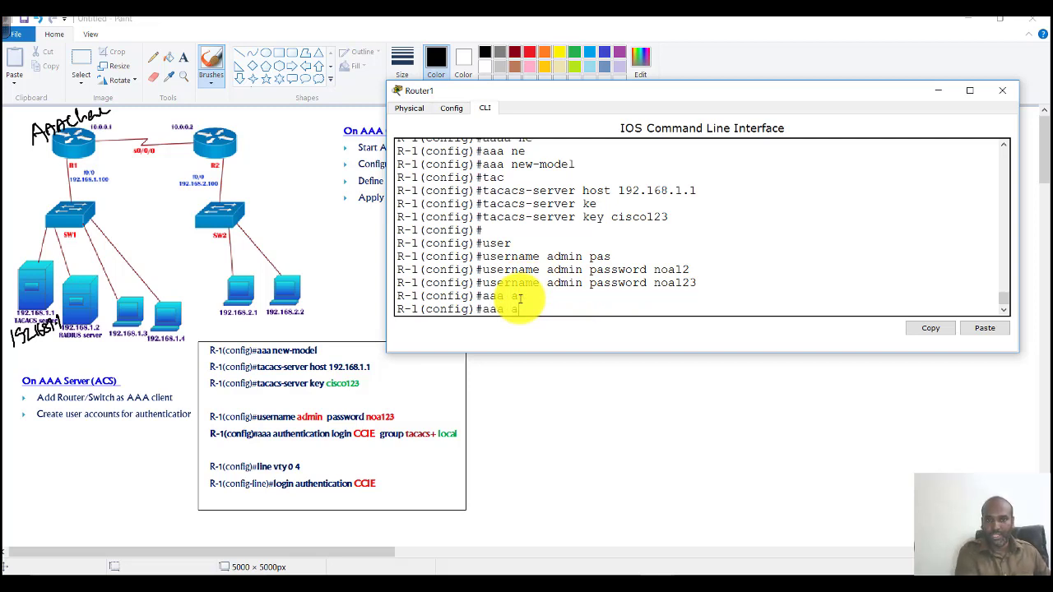
pyautogui.write('u')
pyautogui.press('Tab')
pyautogui.write('the')
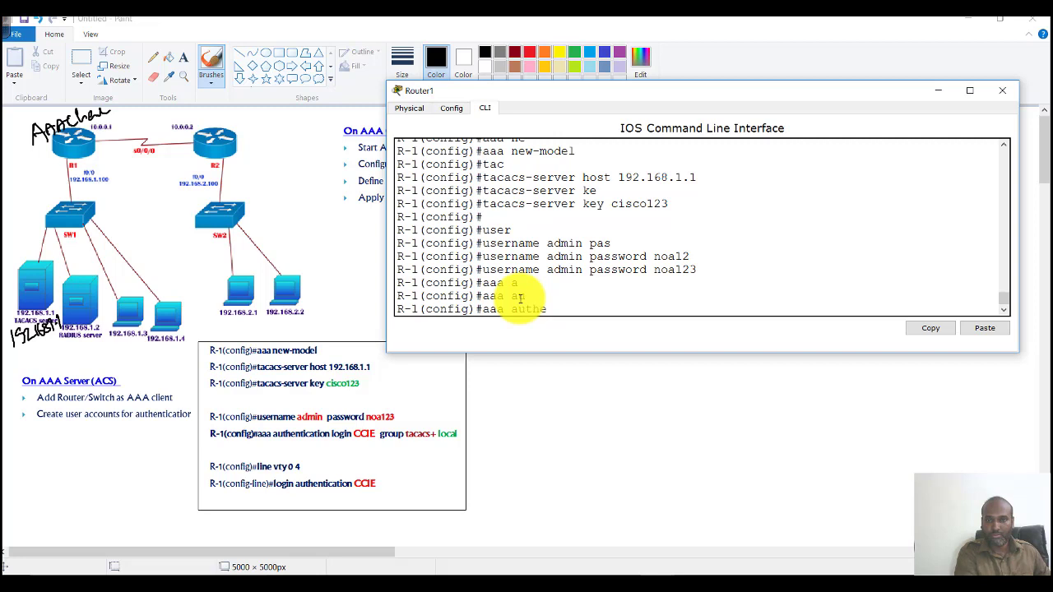
pyautogui.press('Tab')
pyautogui.write('?')
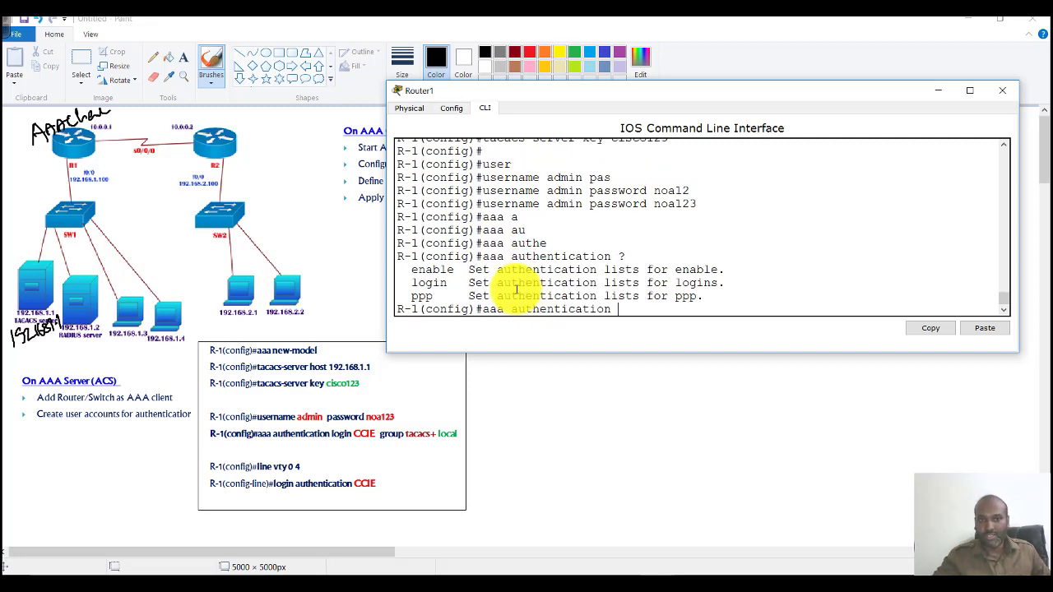
pyautogui.moveTo(409, 283); pyautogui.dragTo(474, 284)
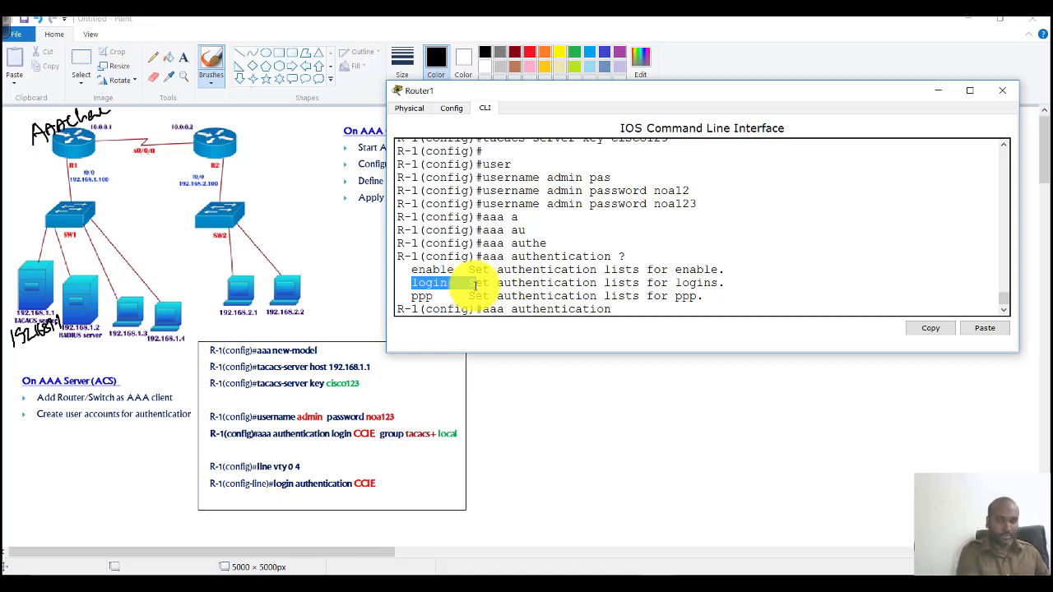
pyautogui.write('login ?')
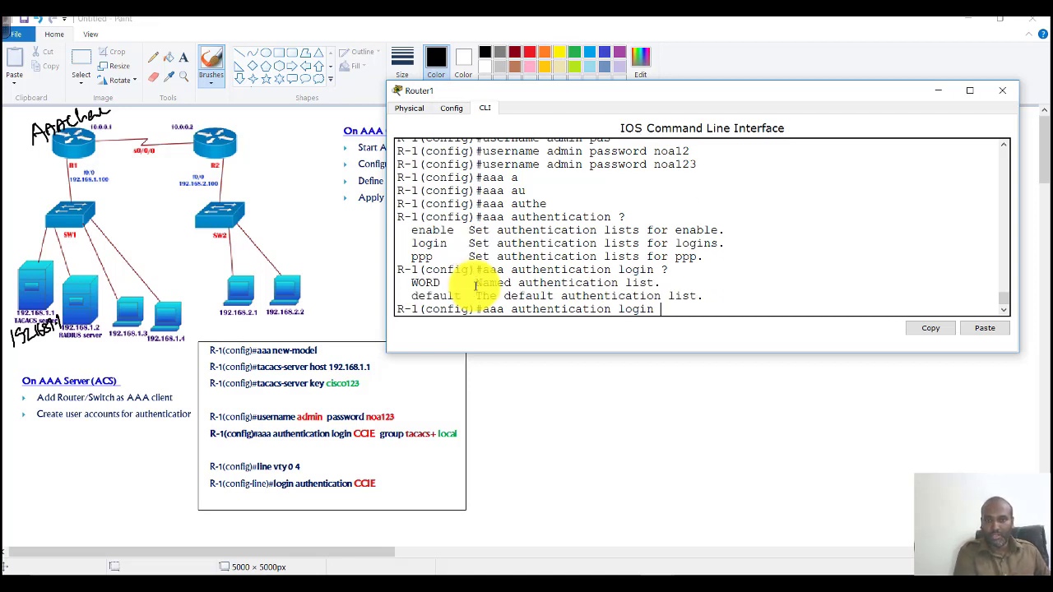
pyautogui.moveTo(405, 296); pyautogui.dragTo(699, 298)
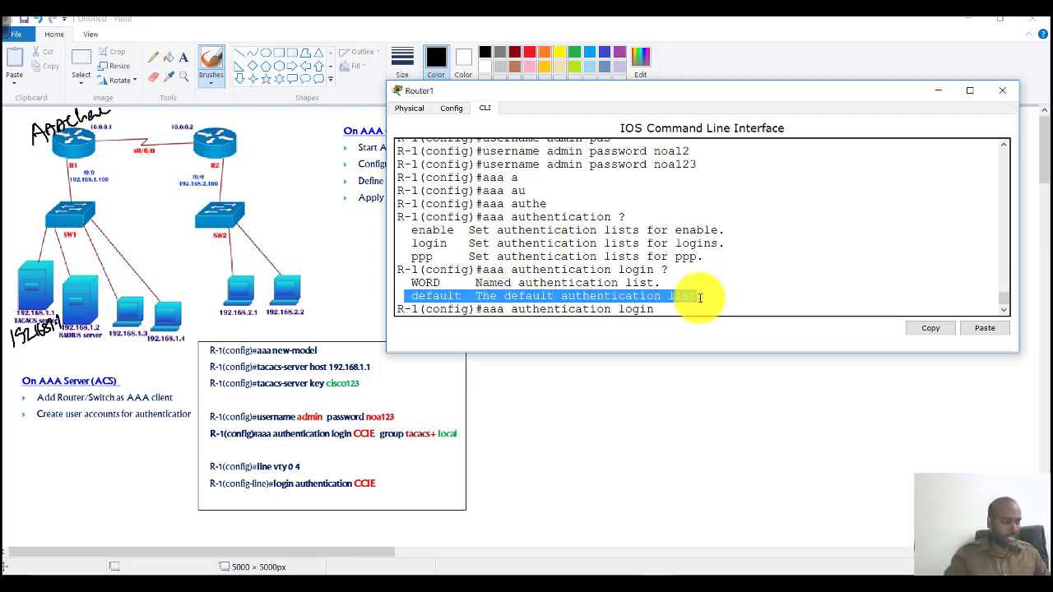
pyautogui.write('C')
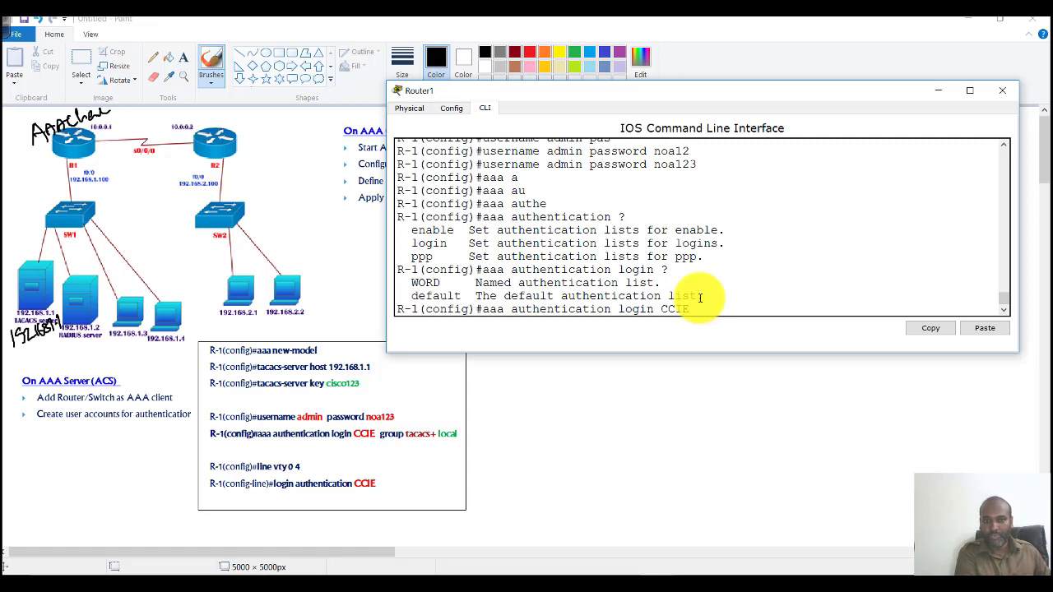
pyautogui.write('CIE')
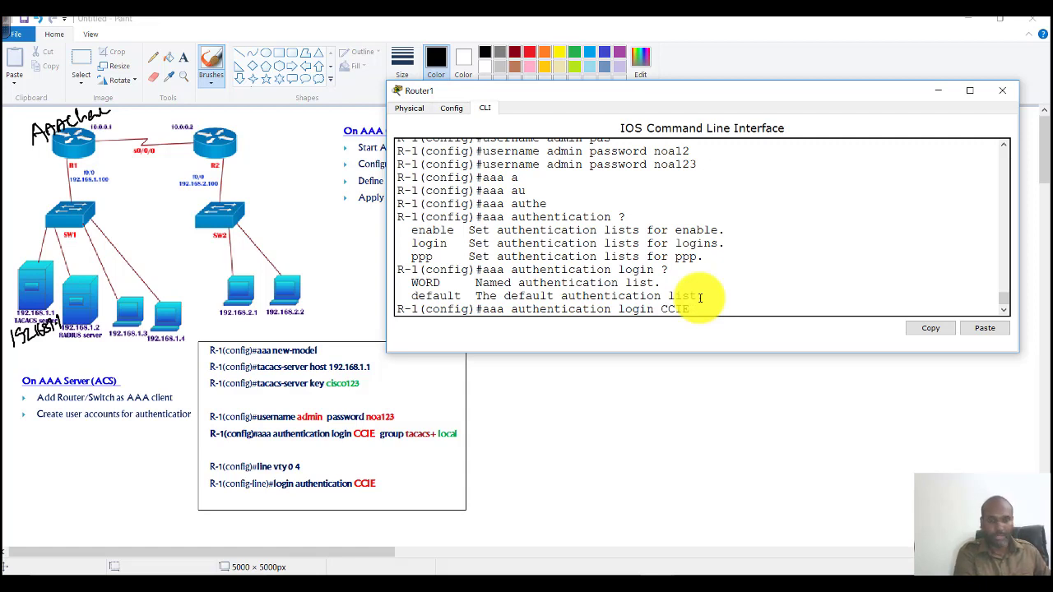
pyautogui.write(' ?')
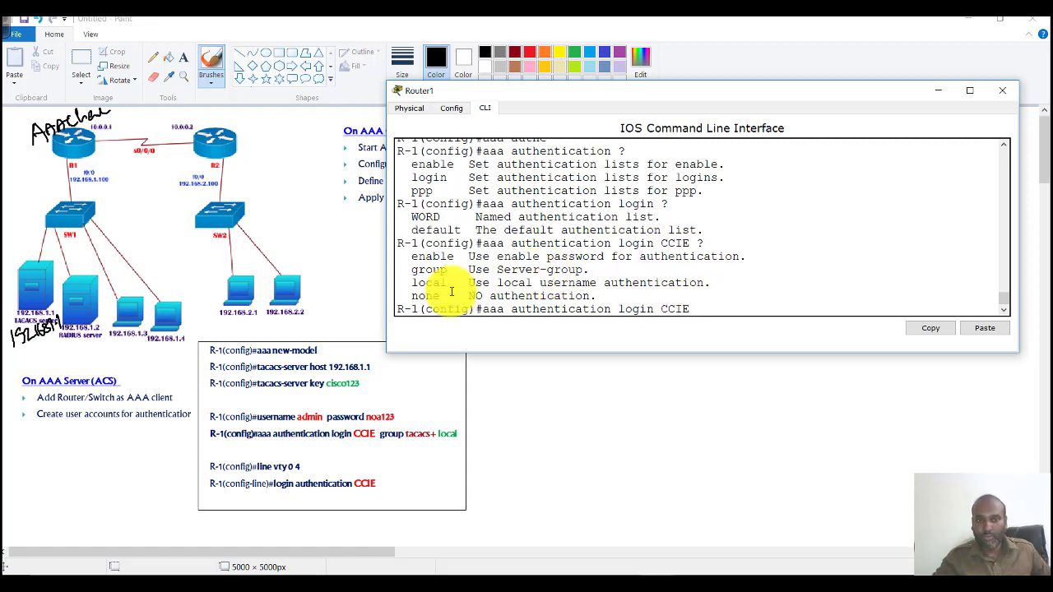
pyautogui.moveTo(409, 270); pyautogui.dragTo(594, 269)
# Complete the CCIE list with group tacacs+ and local fallback, and run it.
pyautogui.write('g')
pyautogui.press('Tab')
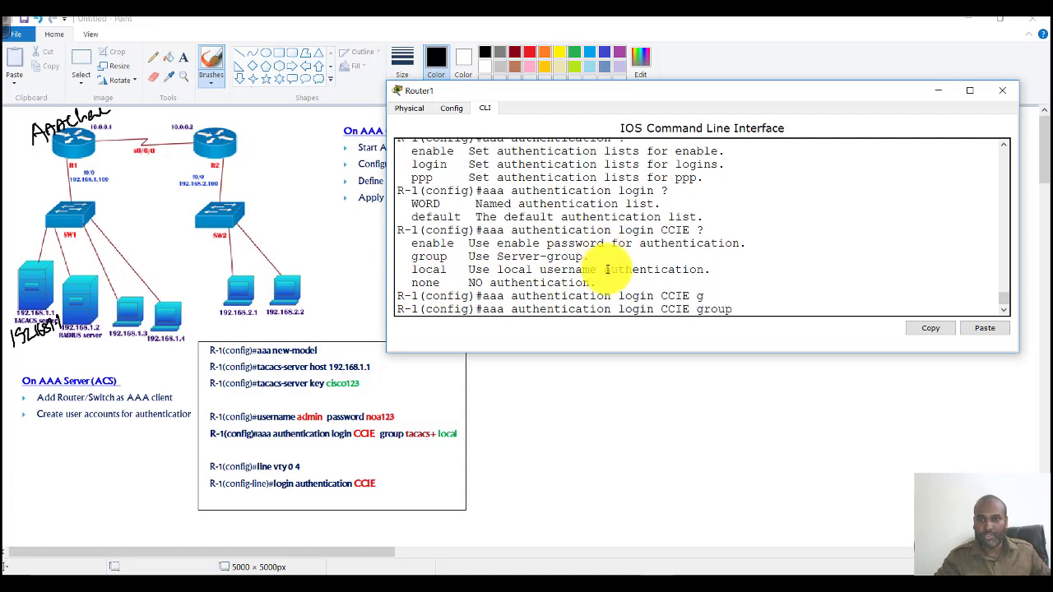
pyautogui.write('?')
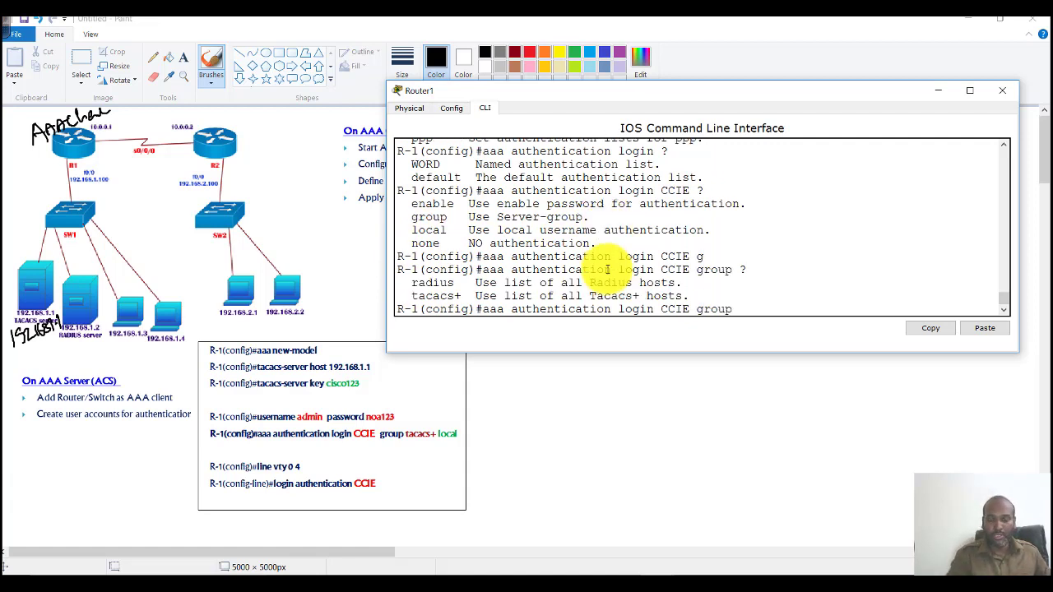
pyautogui.moveTo(405, 296); pyautogui.dragTo(463, 295)
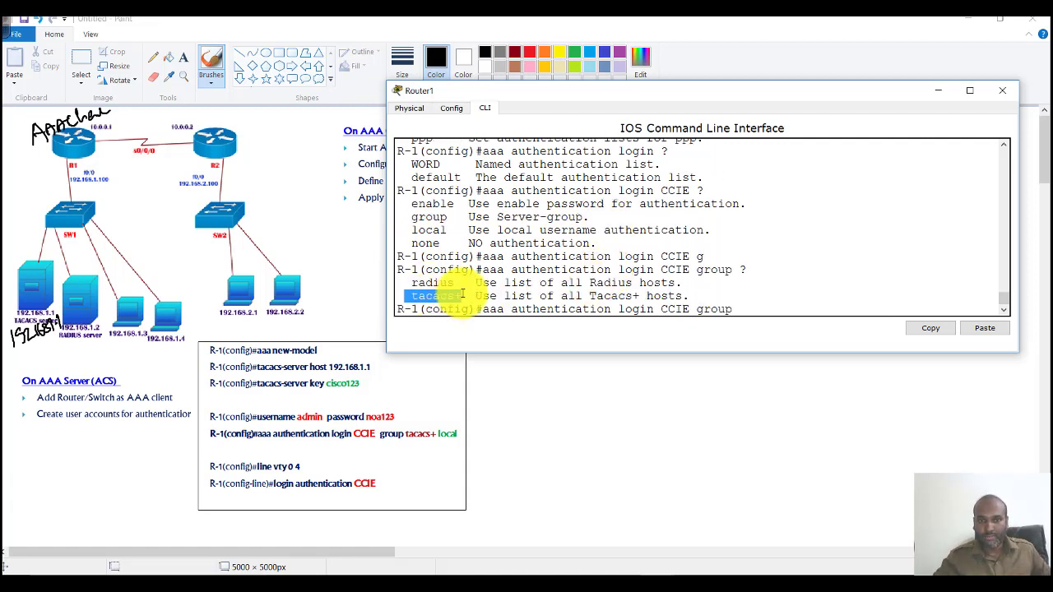
pyautogui.write('t')
pyautogui.press('Tab')
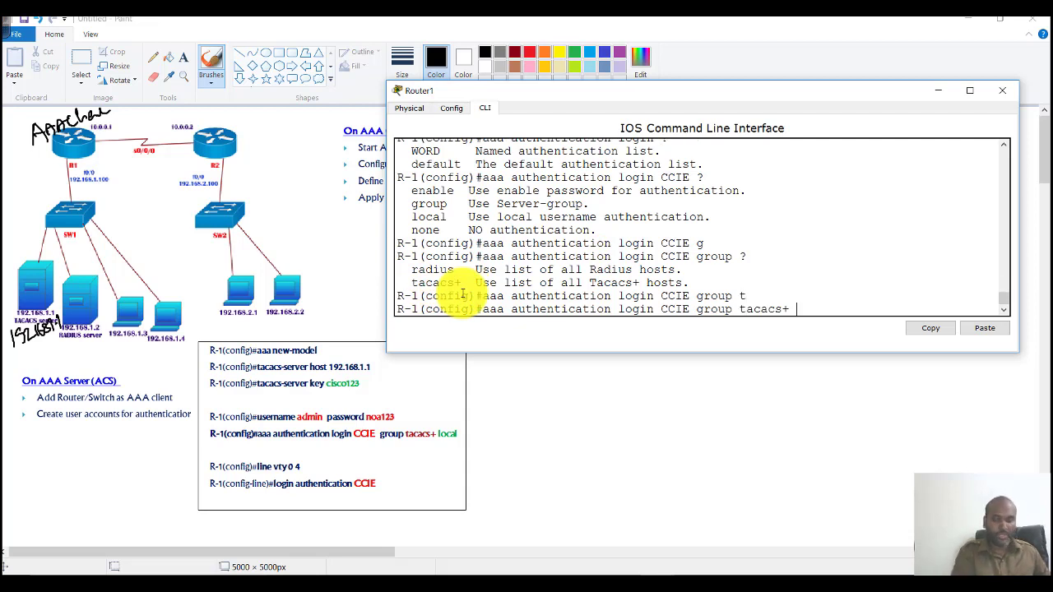
pyautogui.write('?')
pyautogui.moveTo(405, 256); pyautogui.dragTo(593, 257)
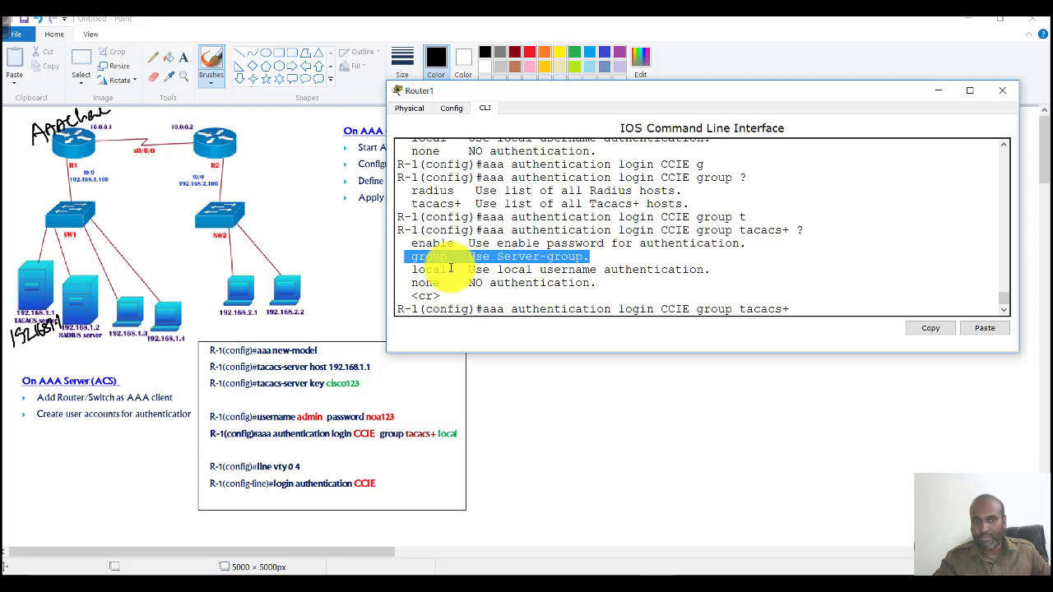
pyautogui.moveTo(406, 270); pyautogui.dragTo(445, 269)
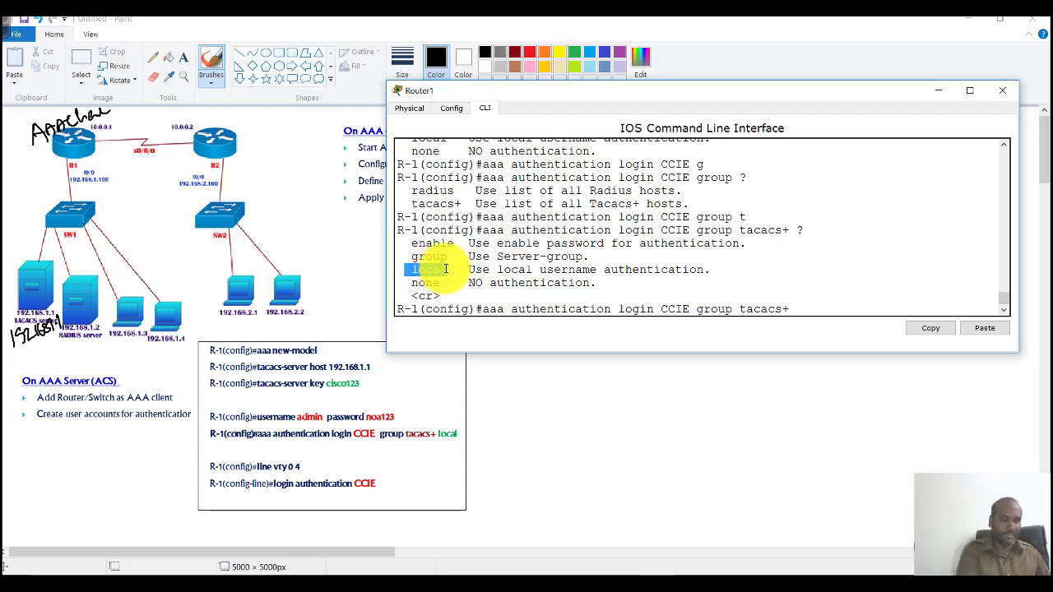
pyautogui.write('lo')
pyautogui.press('Tab')
pyautogui.press('Return')
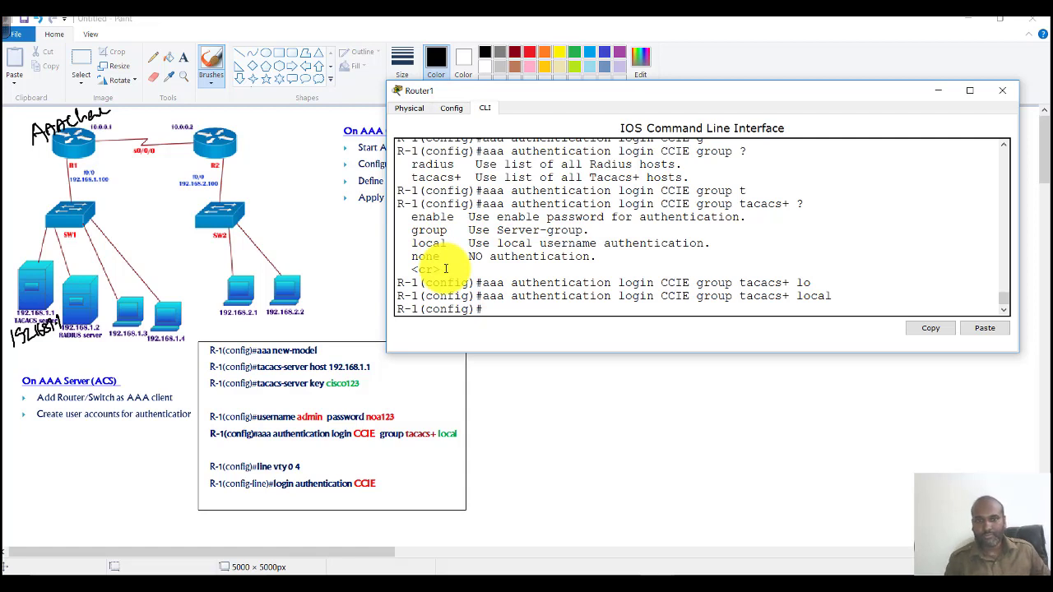
pyautogui.moveTo(648, 296); pyautogui.dragTo(711, 296)
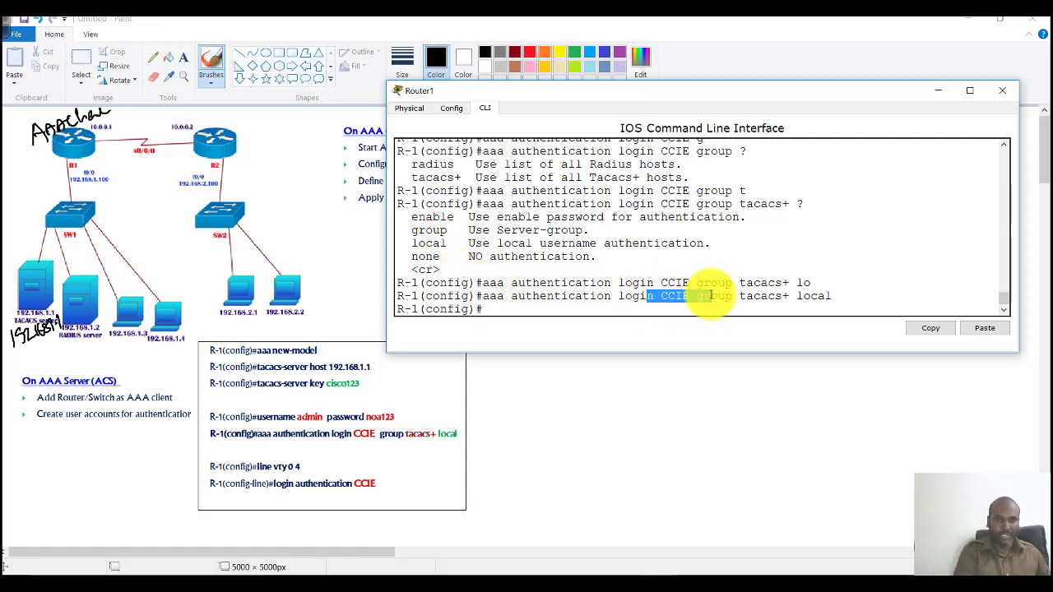
# Under line vty 0 4, apply login authentication CCIE.
pyautogui.write('line vty 0')
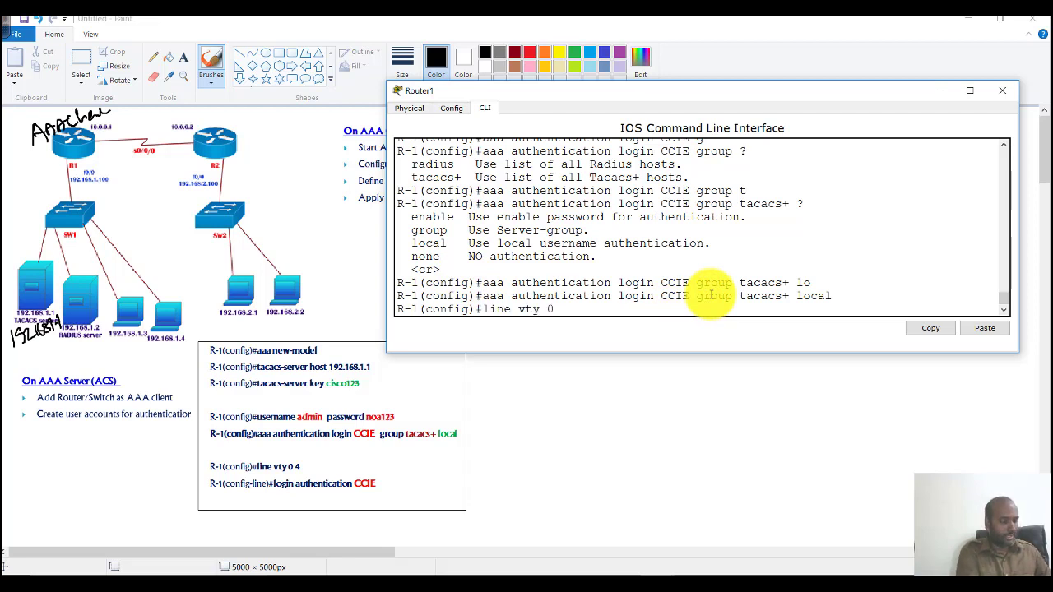
pyautogui.write(' 4')
pyautogui.press('Return')
pyautogui.write('login')
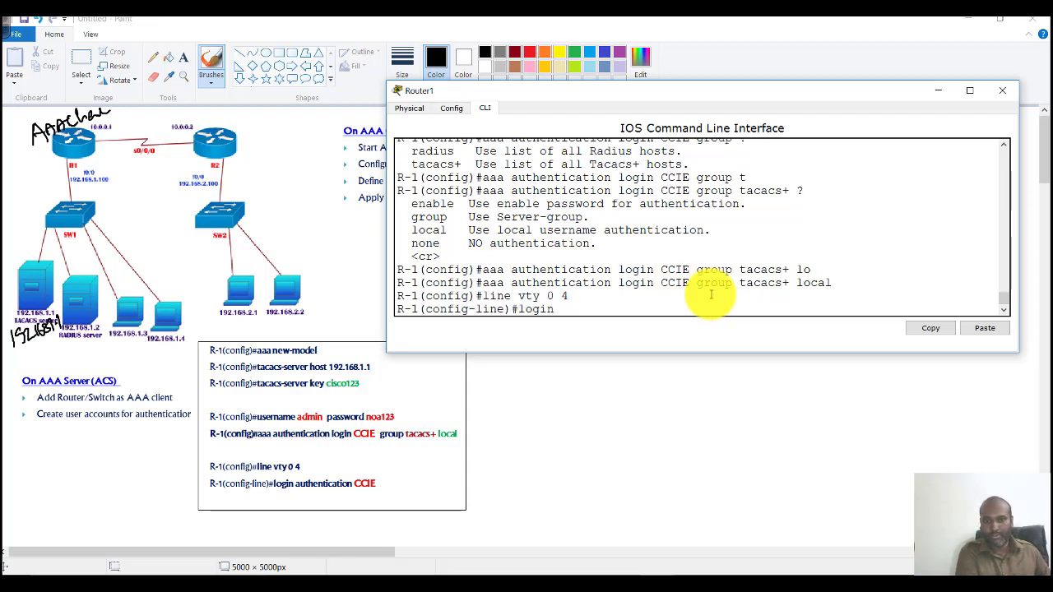
pyautogui.write(' au')
pyautogui.press('Tab')
pyautogui.write('CCIE')
pyautogui.press('Return')
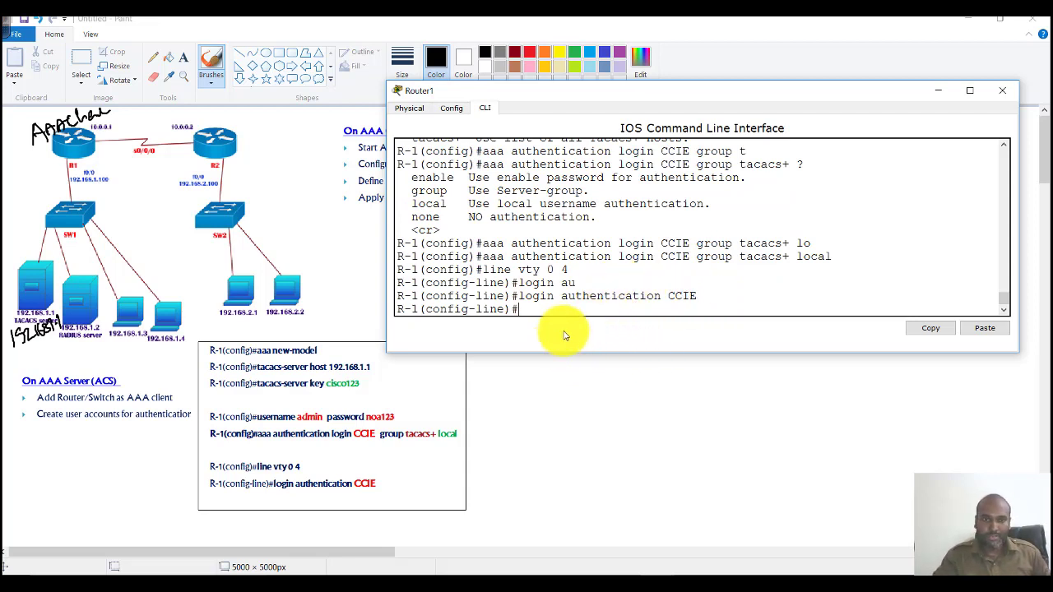
pyautogui.moveTo(683, 257); pyautogui.dragTo(790, 258)
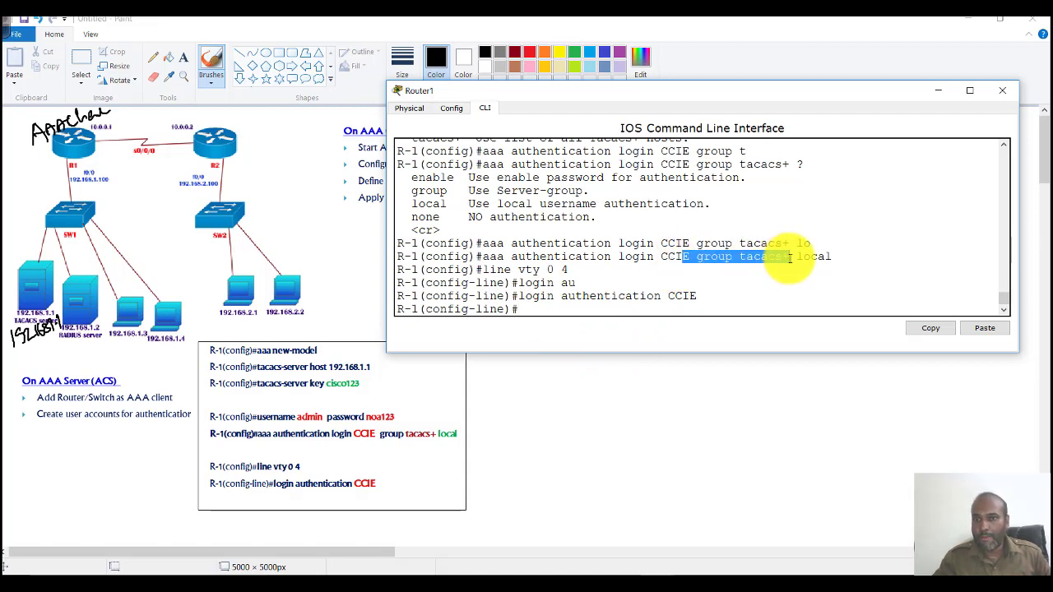
pyautogui.click(375, 218)
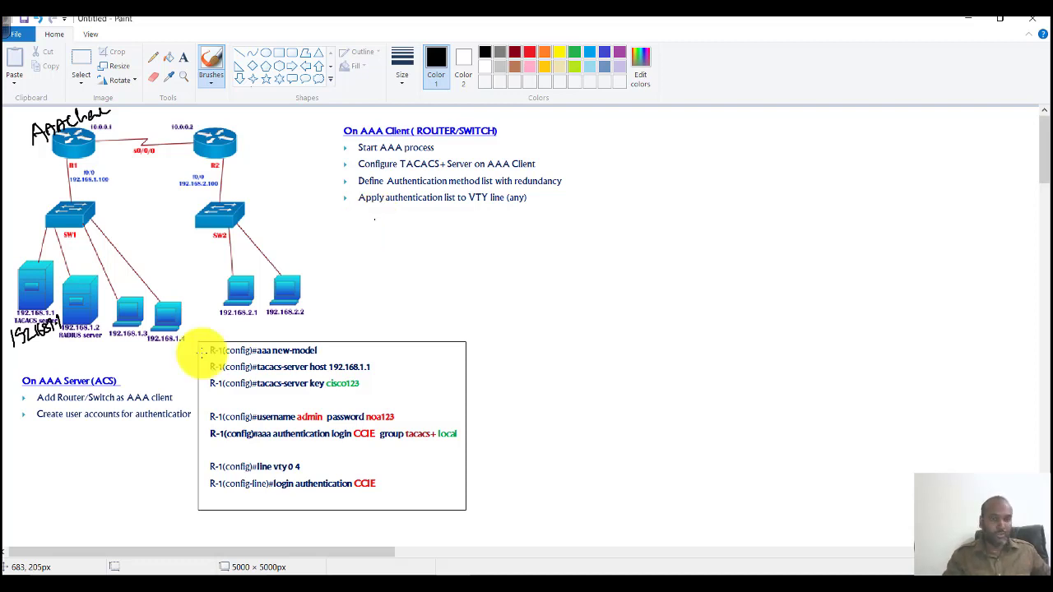
# Sketch circles and labels for the server, R1, R2, SW1 and SW2, then erase them.
pyautogui.moveTo(25, 273)
pyautogui.mouseDown()
pyautogui.moveTo(39, 357)
pyautogui.moveTo(95, 370)
pyautogui.moveTo(49, 441)
pyautogui.moveTo(42, 413)
pyautogui.moveTo(132, 372)
pyautogui.mouseUp()
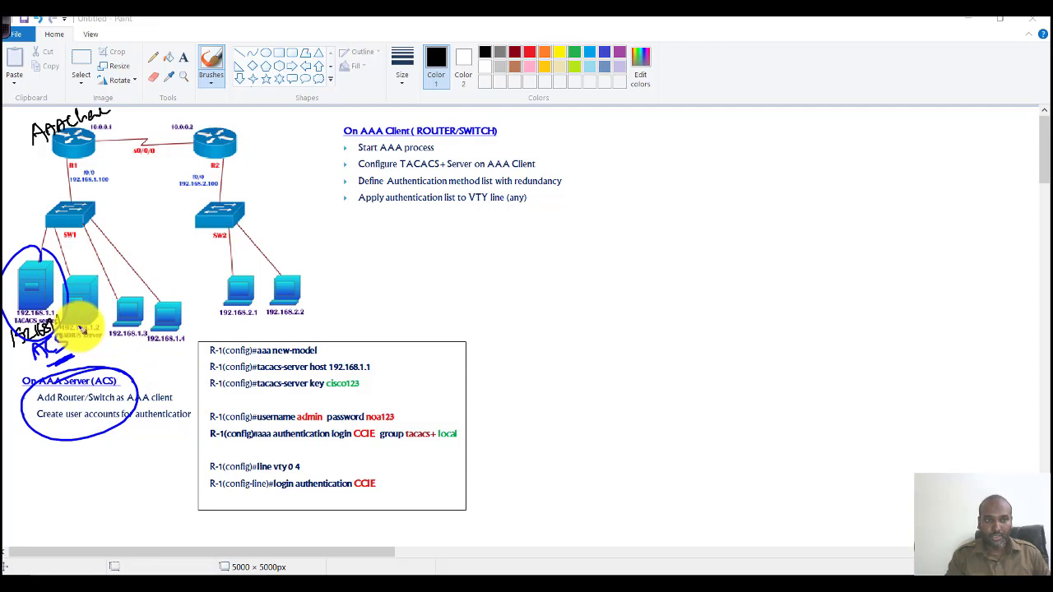
pyautogui.moveTo(71, 260)
pyautogui.mouseDown()
pyautogui.moveTo(90, 235)
pyautogui.moveTo(82, 120)
pyautogui.moveTo(129, 129)
pyautogui.moveTo(94, 141)
pyautogui.moveTo(123, 146)
pyautogui.mouseUp()
pyautogui.moveTo(211, 158)
pyautogui.mouseDown()
pyautogui.moveTo(215, 132)
pyautogui.moveTo(240, 140)
pyautogui.moveTo(269, 106)
pyautogui.mouseUp()
pyautogui.moveTo(59, 212); pyautogui.dragTo(84, 221)
pyautogui.moveTo(204, 205)
pyautogui.mouseDown()
pyautogui.moveTo(211, 219)
pyautogui.moveTo(243, 200)
pyautogui.mouseUp()
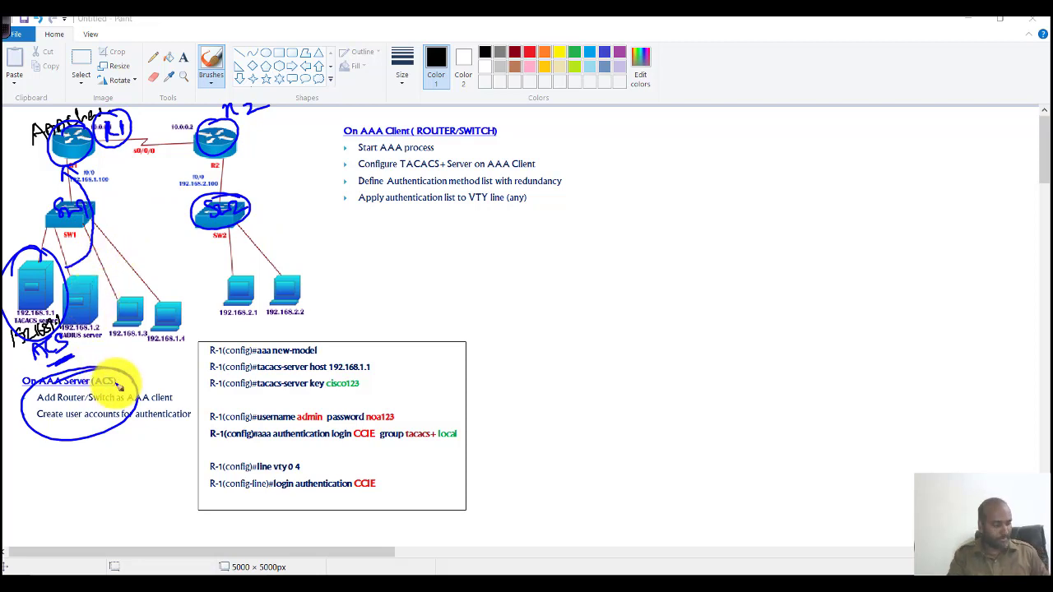
pyautogui.press('e')
pyautogui.moveTo(74, 121); pyautogui.dragTo(125, 133)
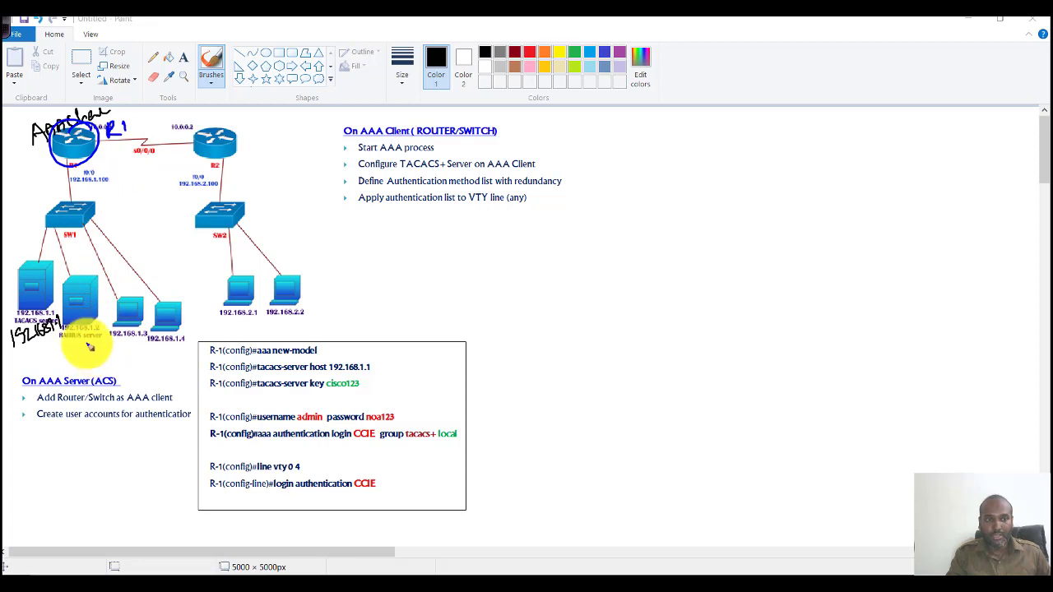
pyautogui.moveTo(24, 362)
pyautogui.mouseDown()
pyautogui.moveTo(28, 373)
pyautogui.moveTo(37, 352)
pyautogui.mouseUp()
# Handwrite two example username/password lines in red, each marked with an arrow.
pyautogui.press('e')
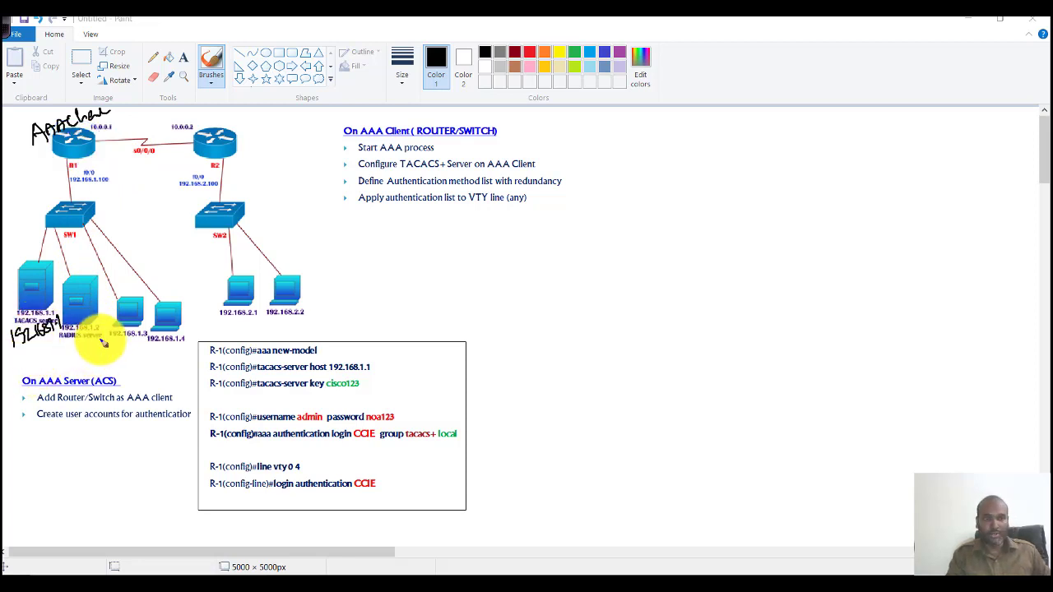
pyautogui.click(530, 52)
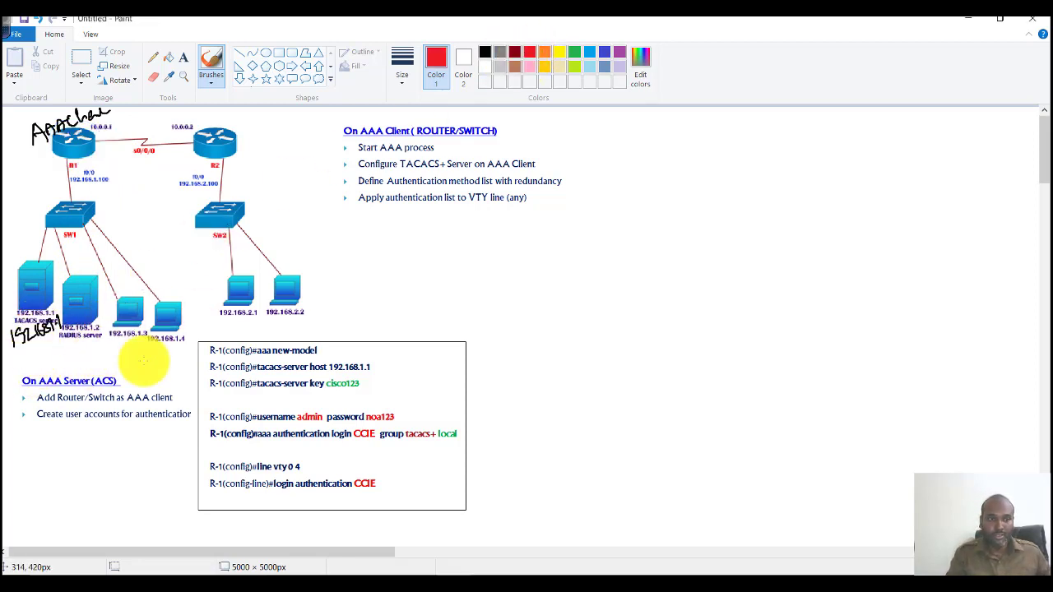
pyautogui.moveTo(30, 451); pyautogui.dragTo(40, 451)
pyautogui.moveTo(41, 458)
pyautogui.mouseDown()
pyautogui.moveTo(62, 461)
pyautogui.moveTo(117, 430)
pyautogui.moveTo(140, 441)
pyautogui.mouseUp()
pyautogui.moveTo(45, 477); pyautogui.dragTo(139, 450)
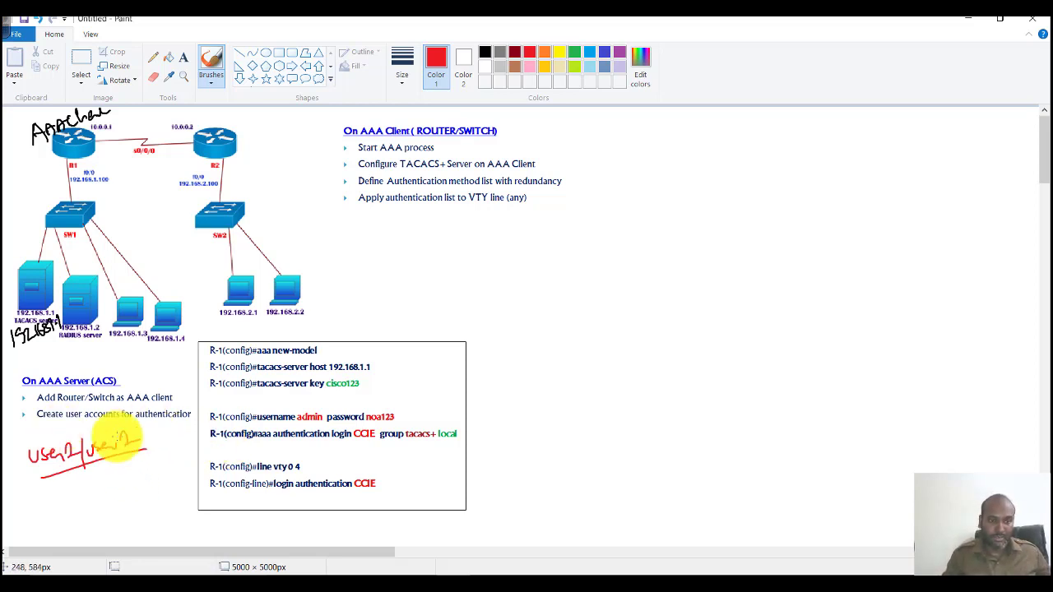
pyautogui.moveTo(4, 474)
pyautogui.mouseDown()
pyautogui.moveTo(16, 497)
pyautogui.moveTo(54, 481)
pyautogui.moveTo(78, 490)
pyautogui.moveTo(152, 481)
pyautogui.mouseUp()
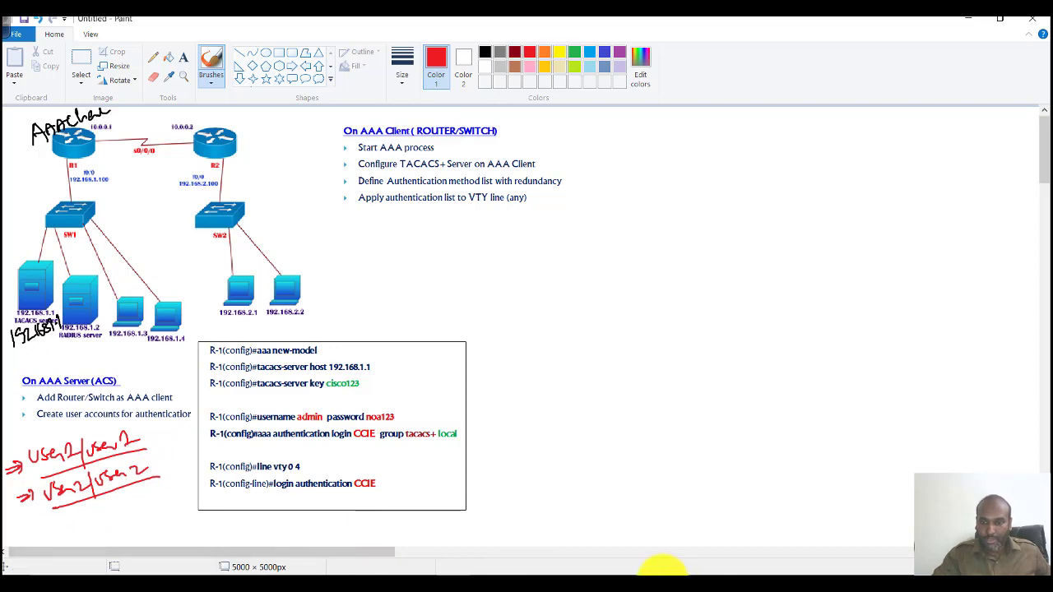
# Open the TACACS server's window, enlarge it, and show its Config global settings.
pyautogui.moveTo(658, 567)
pyautogui.click(505, 526)
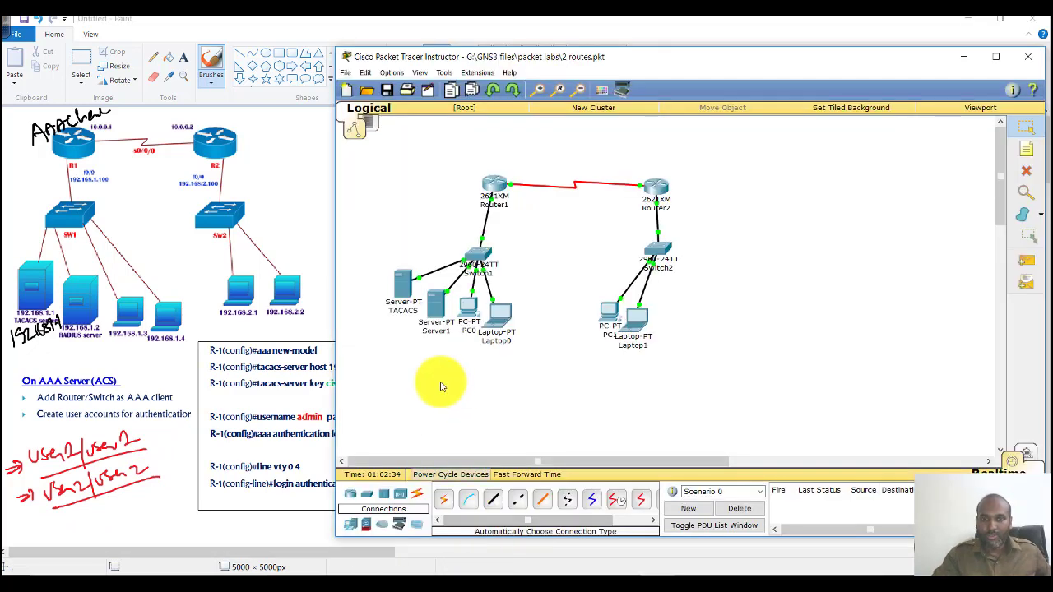
pyautogui.click(405, 298)
pyautogui.moveTo(482, 173); pyautogui.dragTo(503, 139)
pyautogui.moveTo(721, 437); pyautogui.dragTo(863, 447)
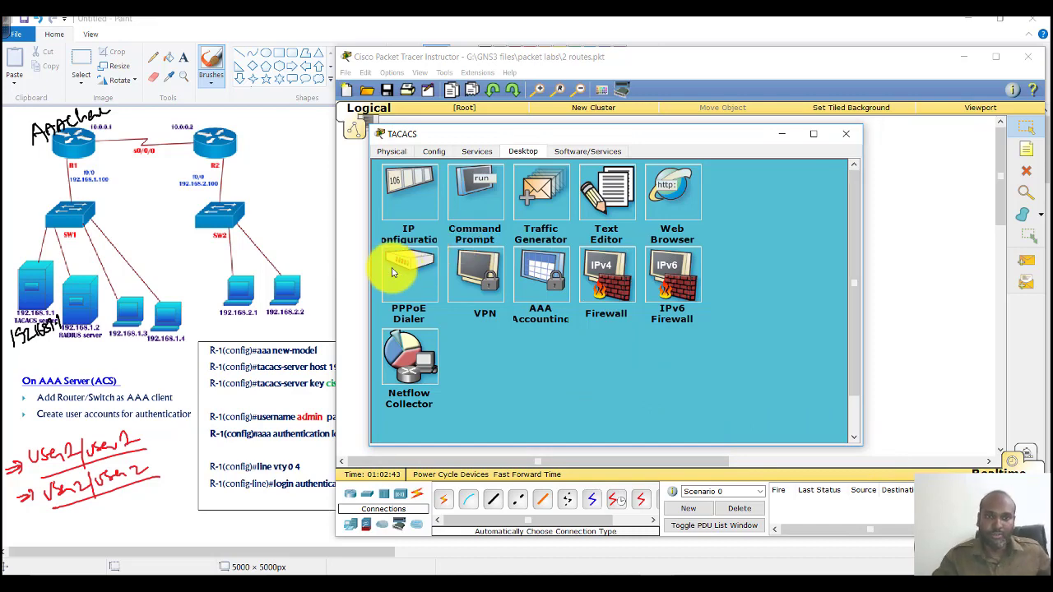
pyautogui.click(432, 153)
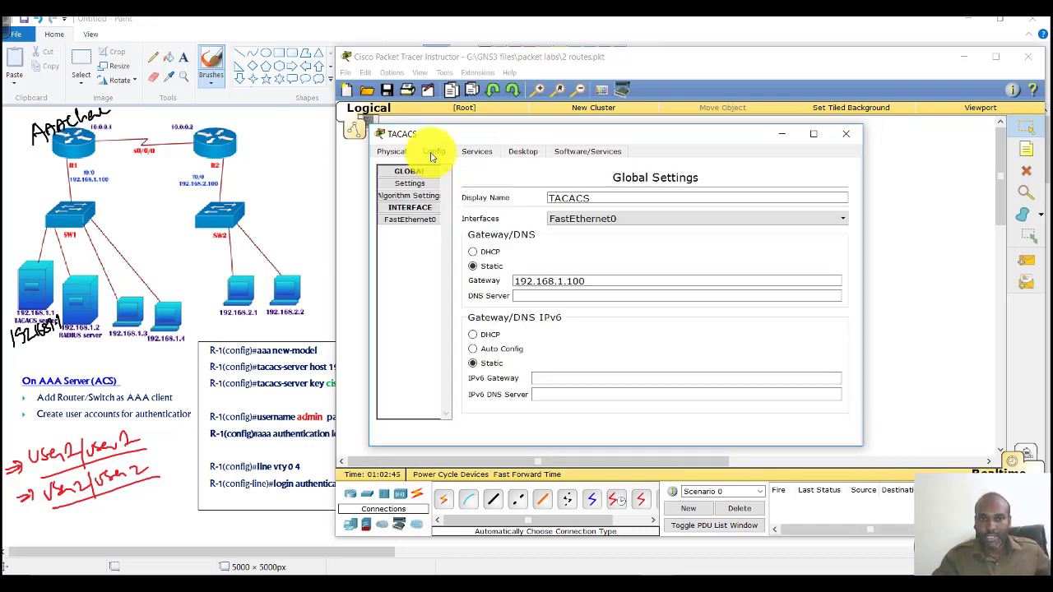
pyautogui.moveTo(473, 140); pyautogui.dragTo(477, 122)
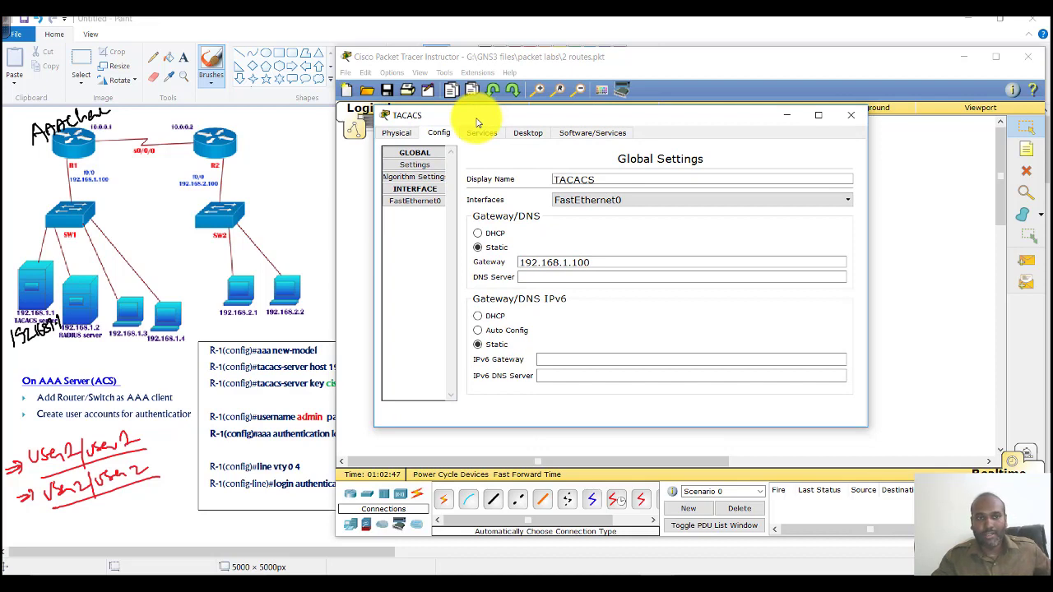
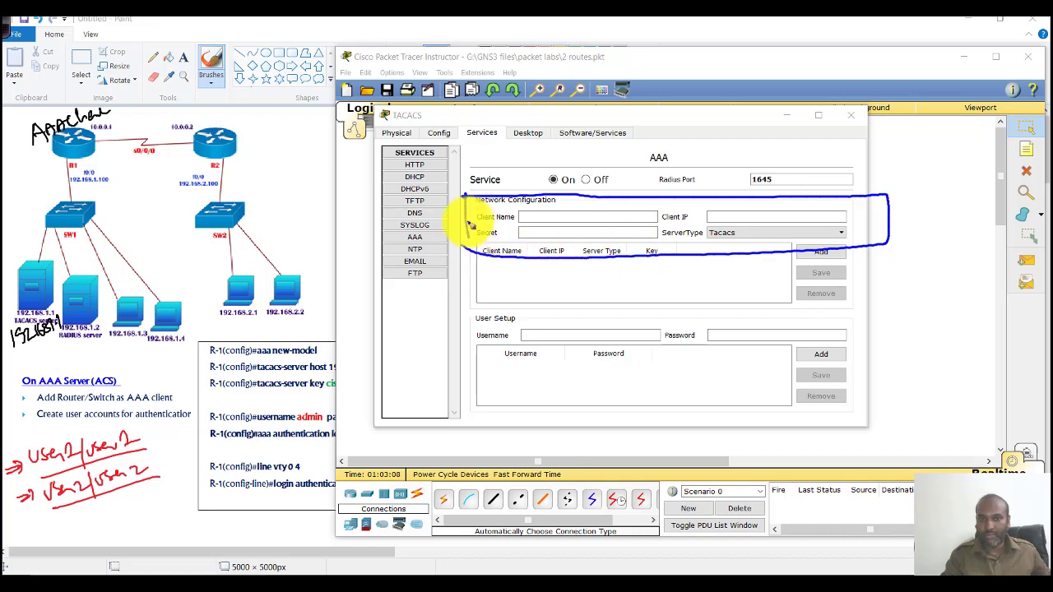
# Mark up the client network configuration and user setup areas on screen for emphasis.
pyautogui.moveTo(809, 204); pyautogui.dragTo(848, 174)
pyautogui.moveTo(847, 174)
pyautogui.mouseDown()
pyautogui.moveTo(843, 186)
pyautogui.moveTo(967, 156)
pyautogui.mouseUp()
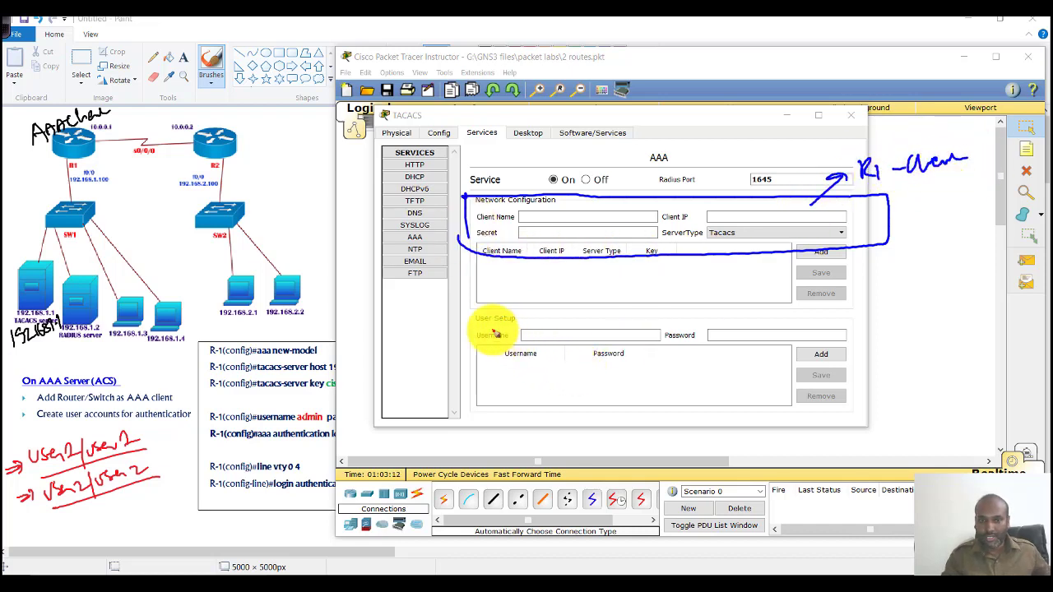
pyautogui.moveTo(481, 349)
pyautogui.mouseDown()
pyautogui.moveTo(531, 315)
pyautogui.moveTo(849, 311)
pyautogui.moveTo(838, 349)
pyautogui.moveTo(482, 344)
pyautogui.mouseUp()
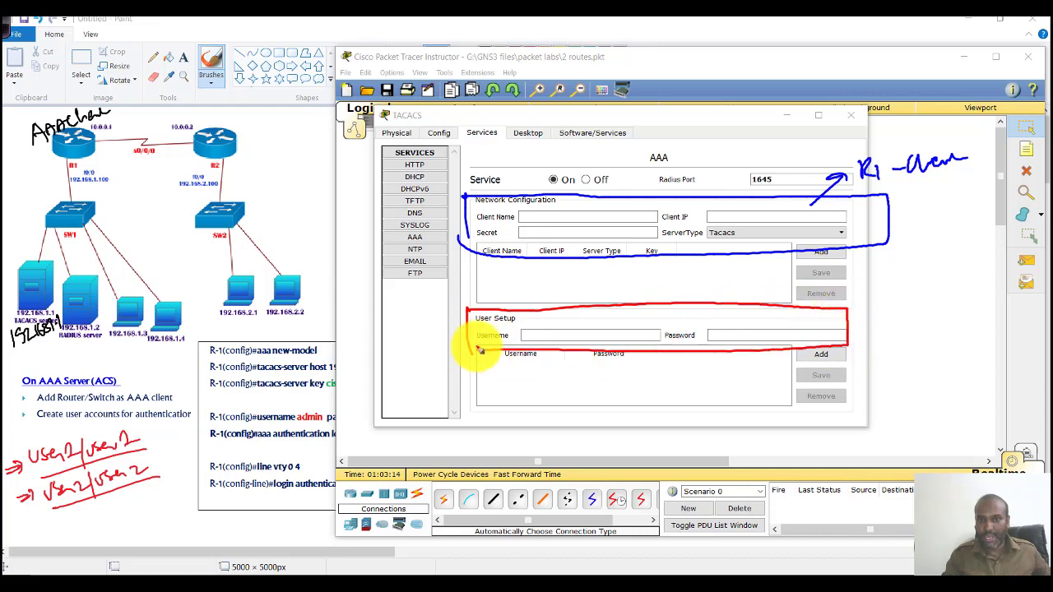
pyautogui.moveTo(847, 332); pyautogui.dragTo(964, 325)
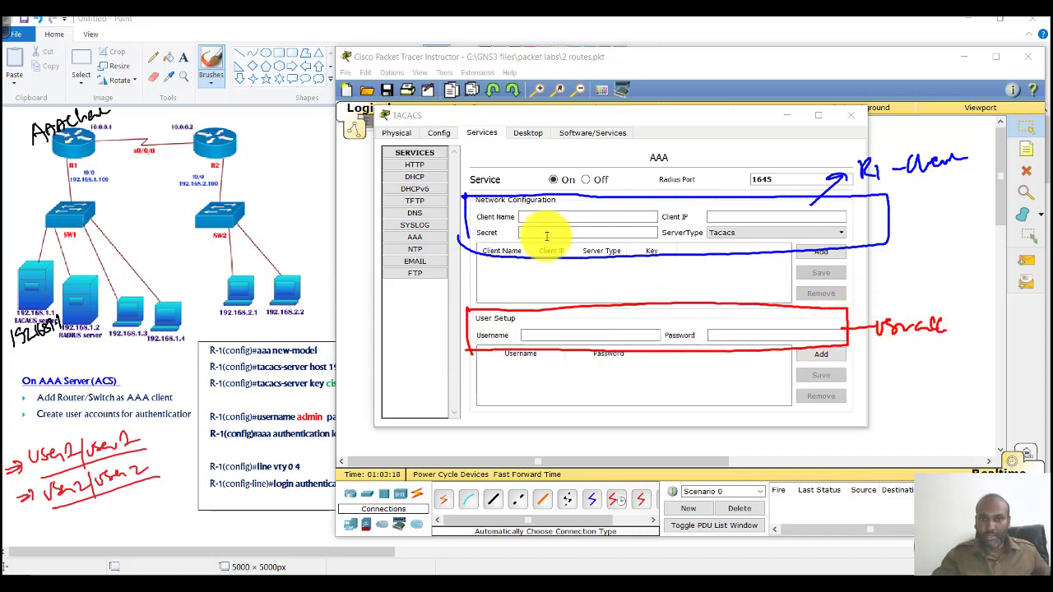
# Enter client name R1, IP 192.168.1.100 and the shared secret, keeping server type Tacacs.
pyautogui.click(556, 214)
pyautogui.press('Tab')
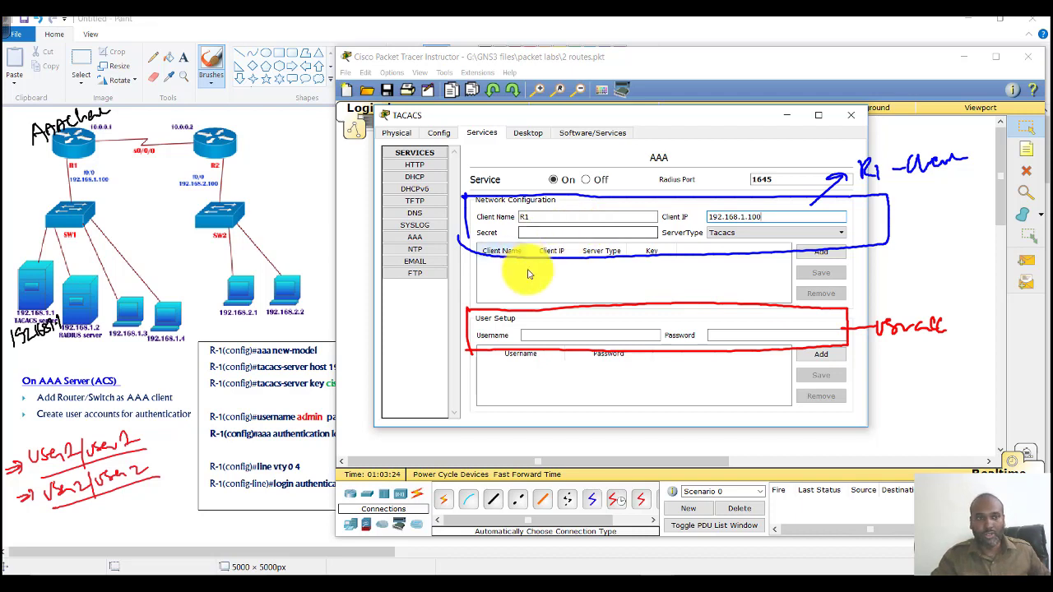
pyautogui.click(565, 231)
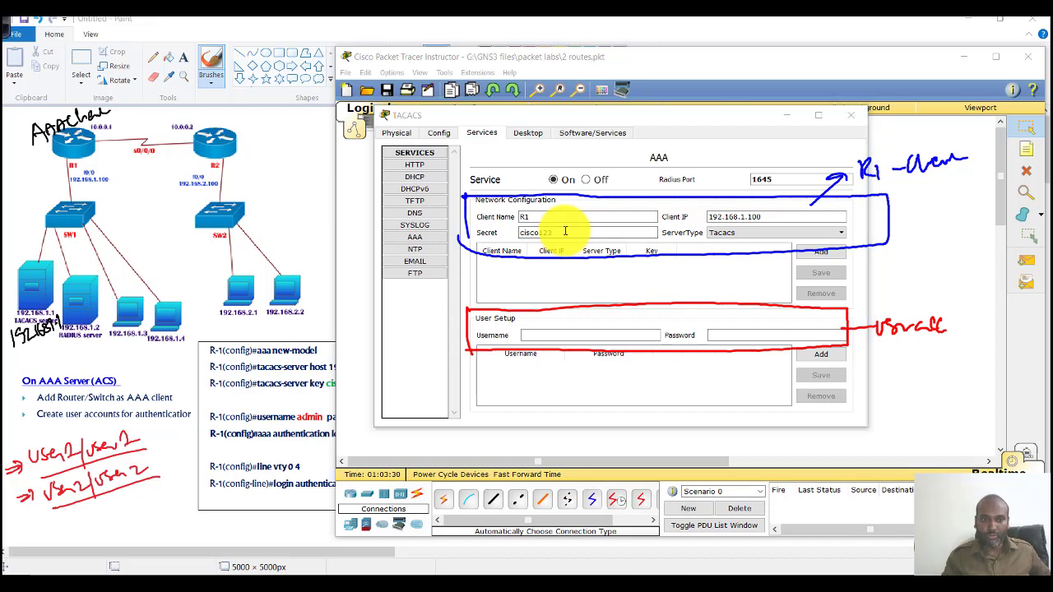
pyautogui.moveTo(329, 400)
pyautogui.mouseDown()
pyautogui.moveTo(317, 404)
pyautogui.moveTo(361, 417)
pyautogui.mouseUp()
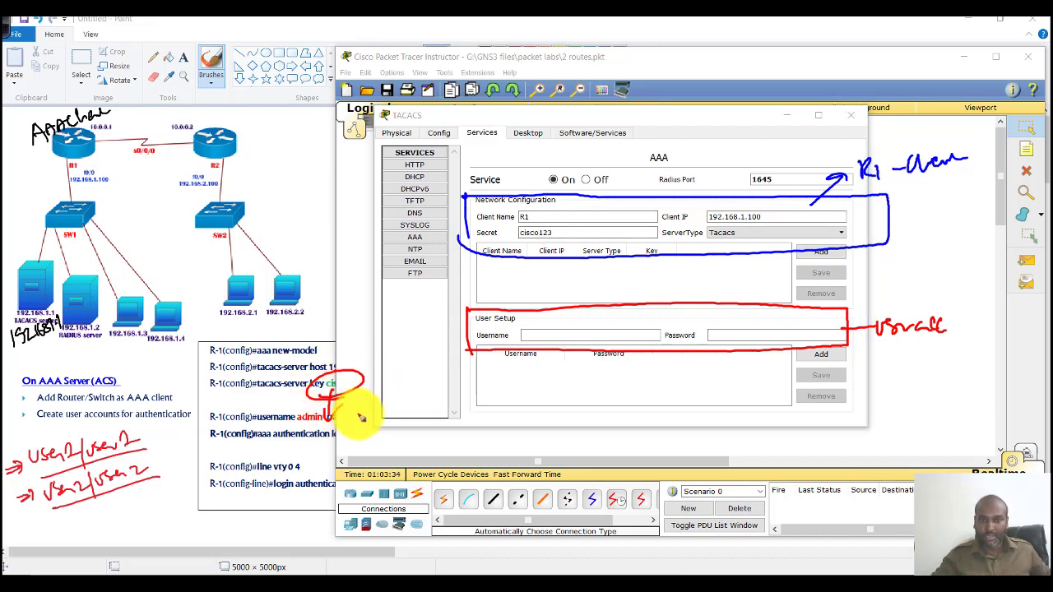
pyautogui.click(548, 336)
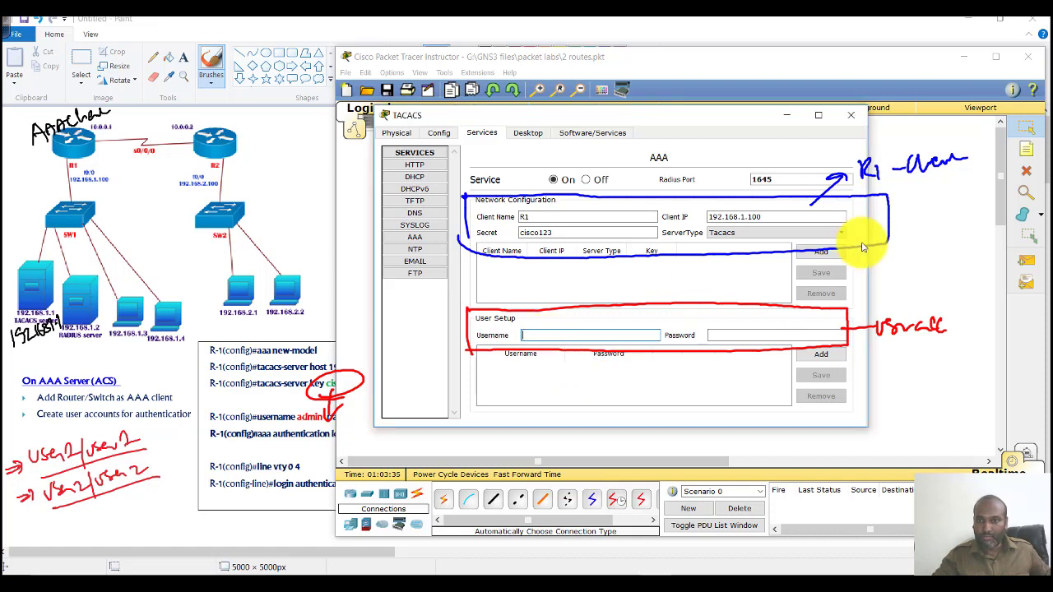
# Add R1, then add R2 at 10.0.0.2 with the same shared secret as a Tacacs client.
pyautogui.click(820, 253)
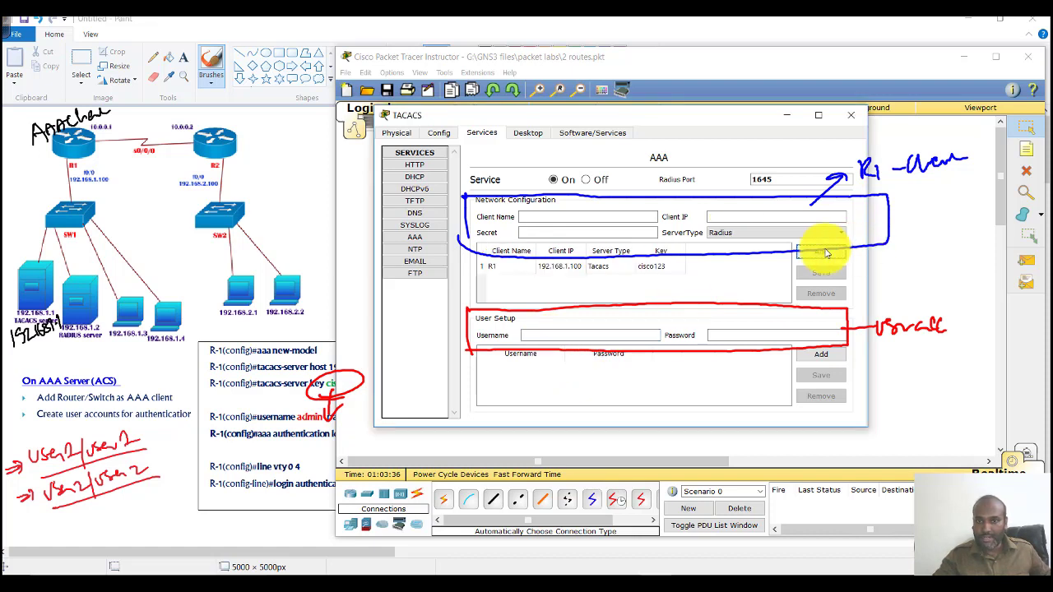
pyautogui.click(584, 219)
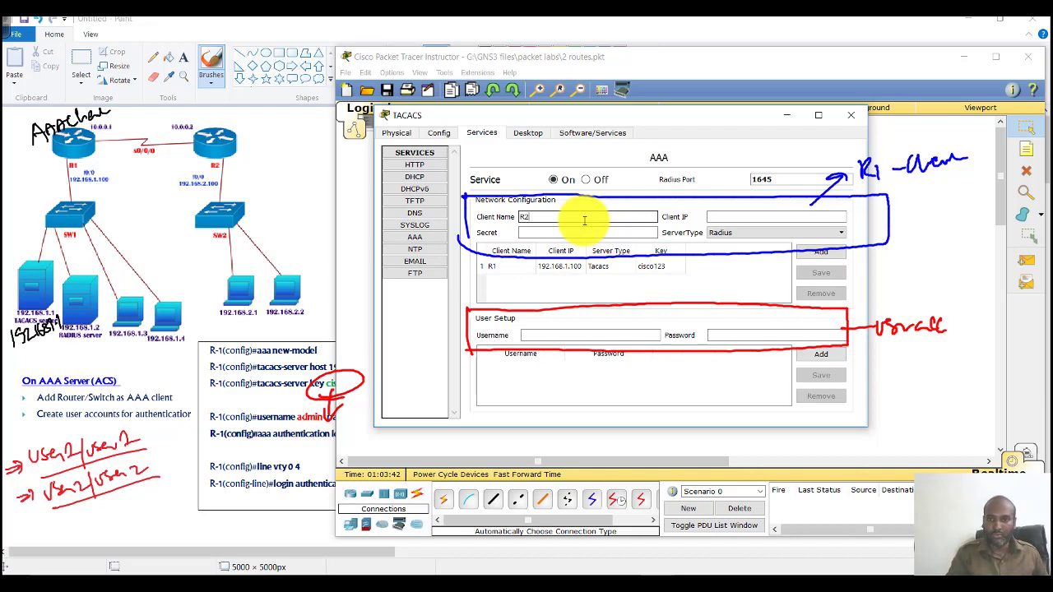
pyautogui.press('Tab')
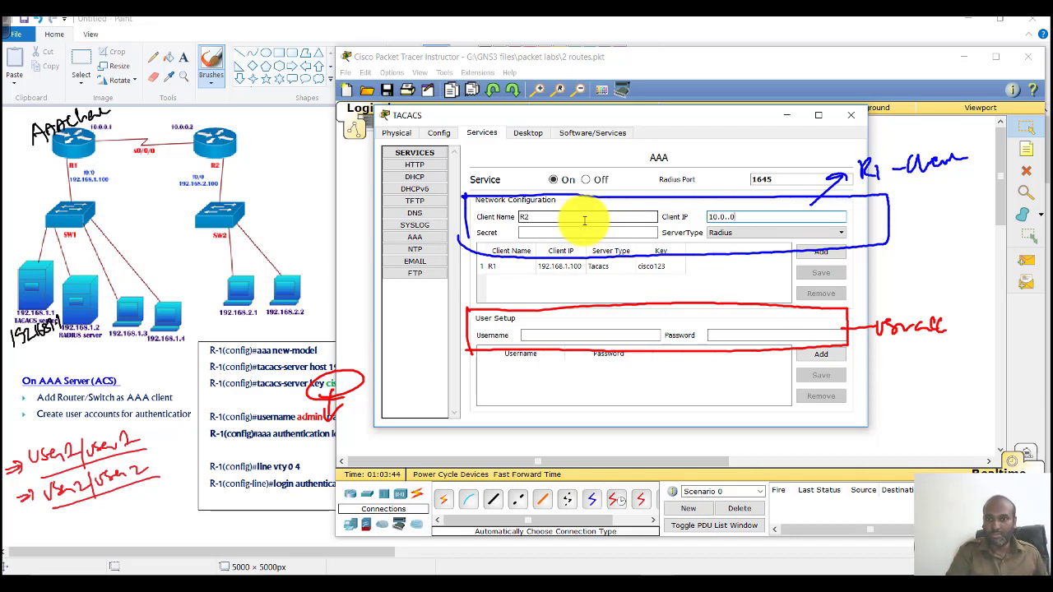
pyautogui.write('10.0.0.')
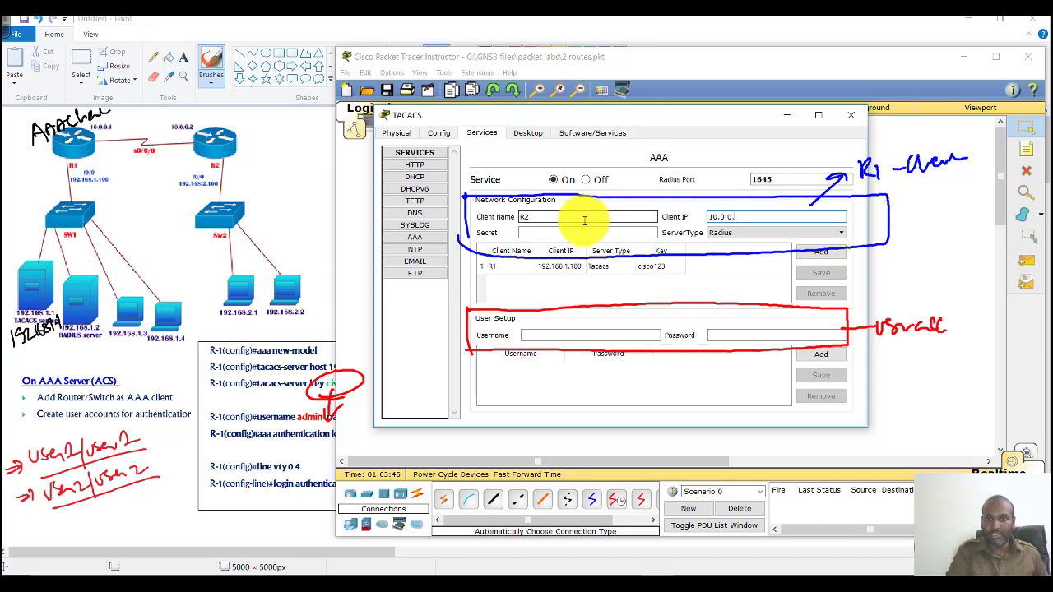
pyautogui.write('2')
pyautogui.press('Tab')
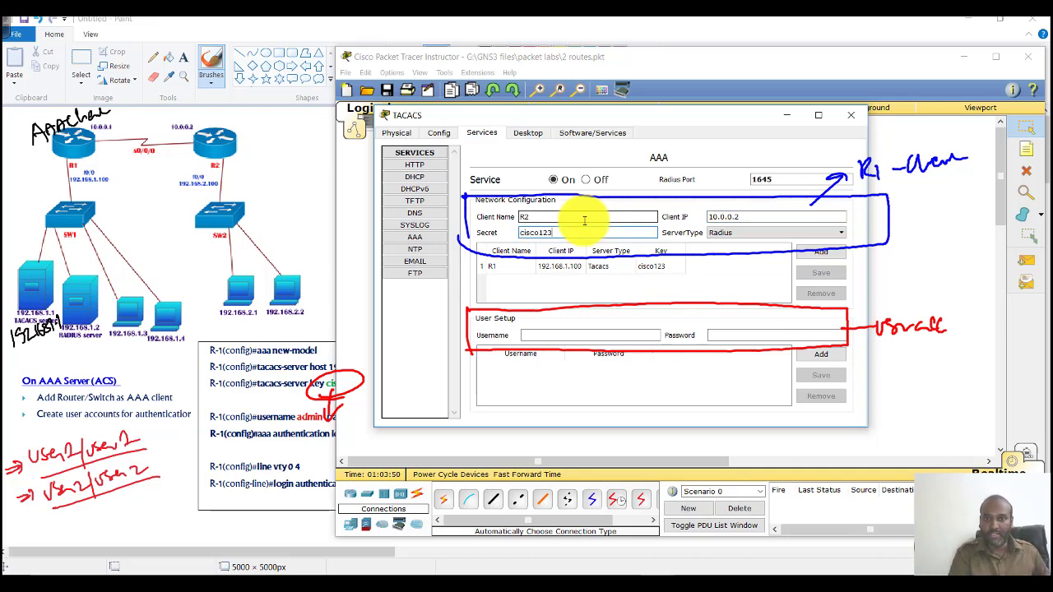
pyautogui.click(736, 234)
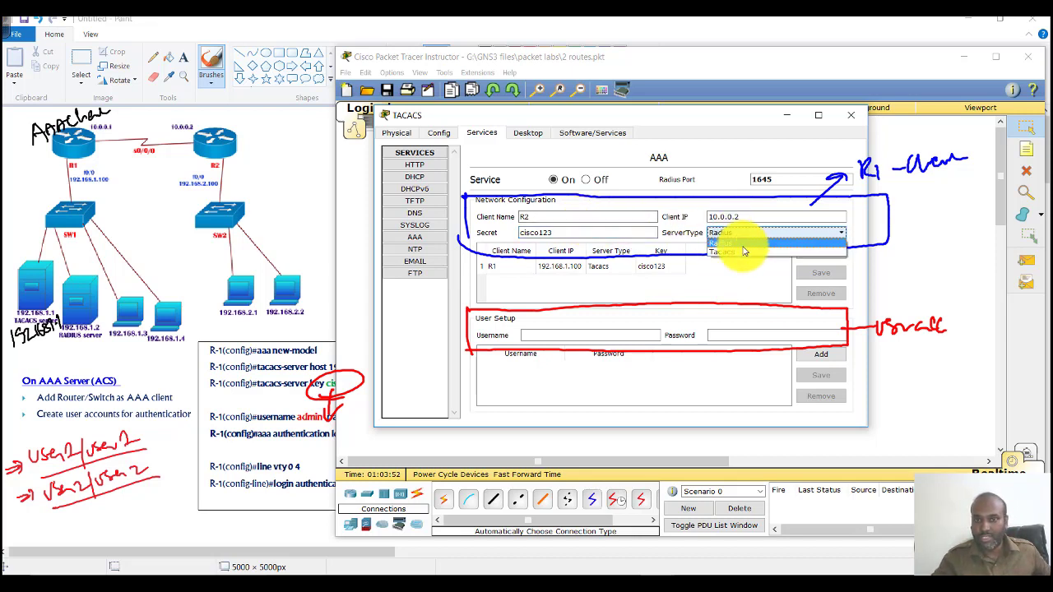
pyautogui.click(741, 248)
pyautogui.click(816, 252)
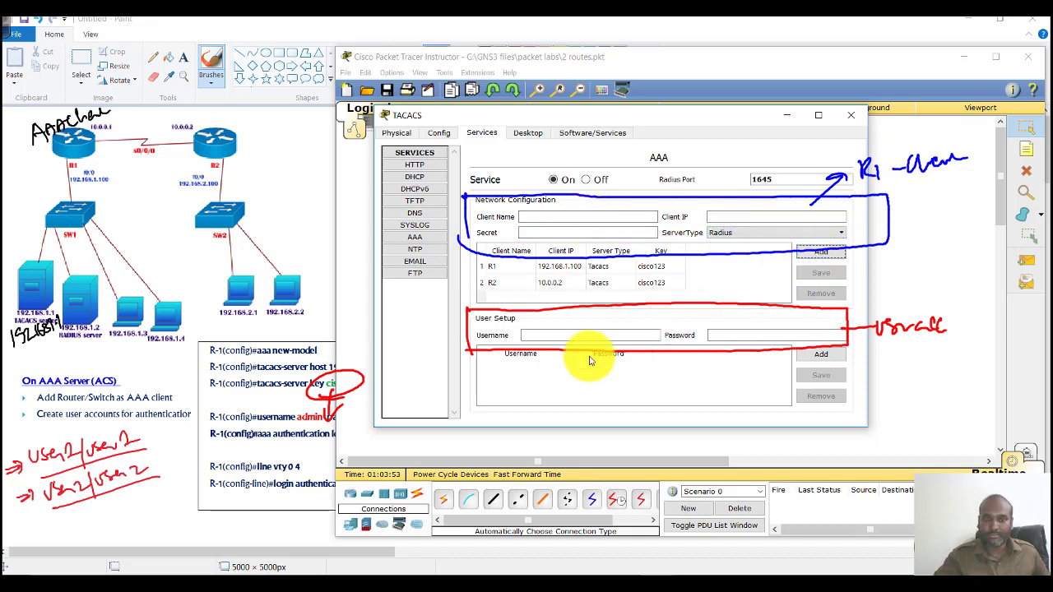
# Create the AAA user account user1 with its password.
pyautogui.click(548, 337)
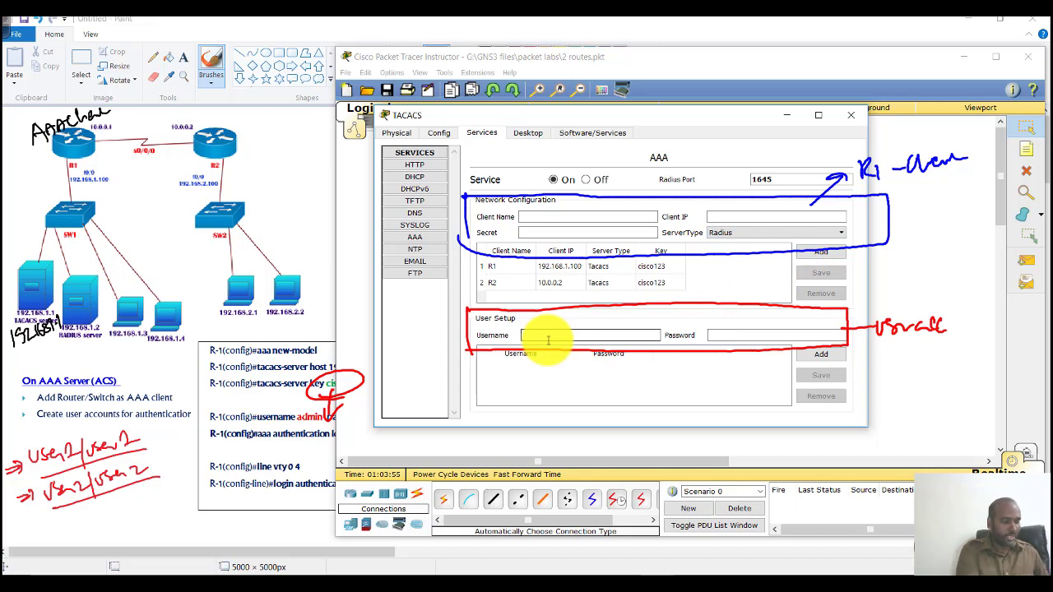
pyautogui.write('user1')
pyautogui.press('Tab')
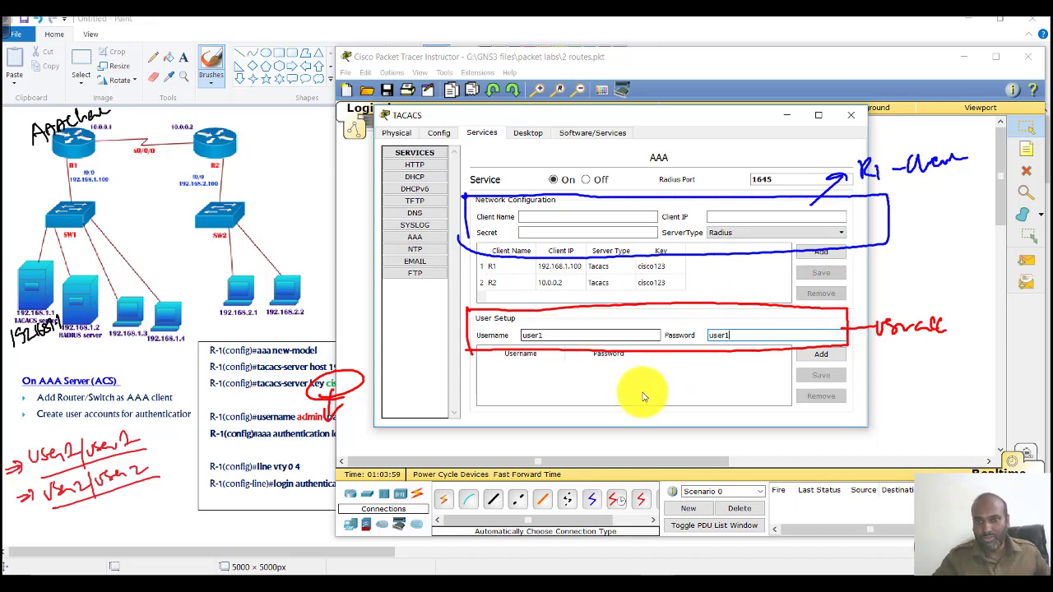
pyautogui.click(815, 356)
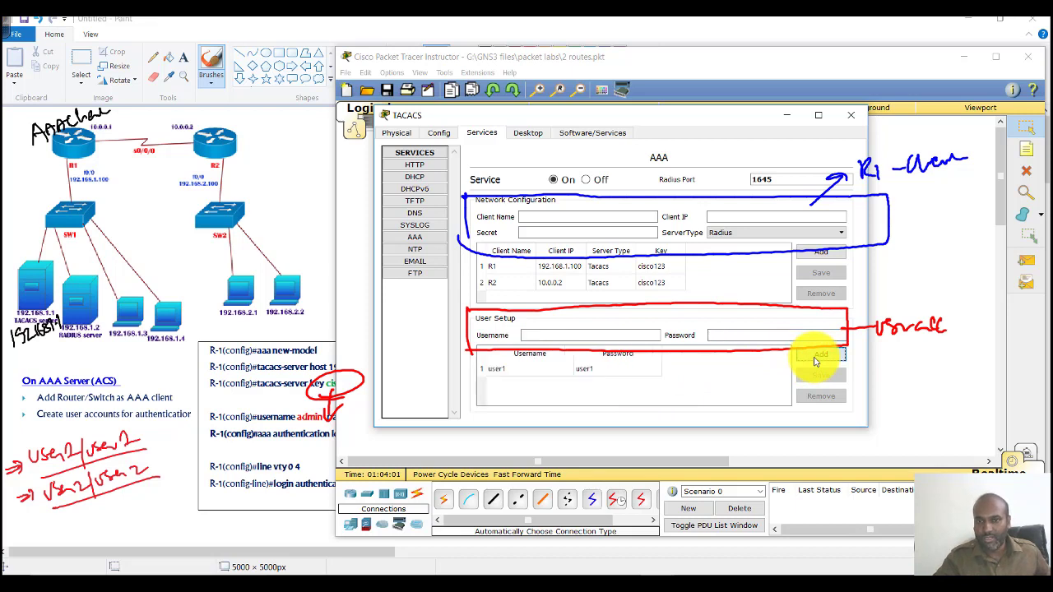
# Create user2 with its password, then bring the Paint lab diagram forward.
pyautogui.click(628, 333)
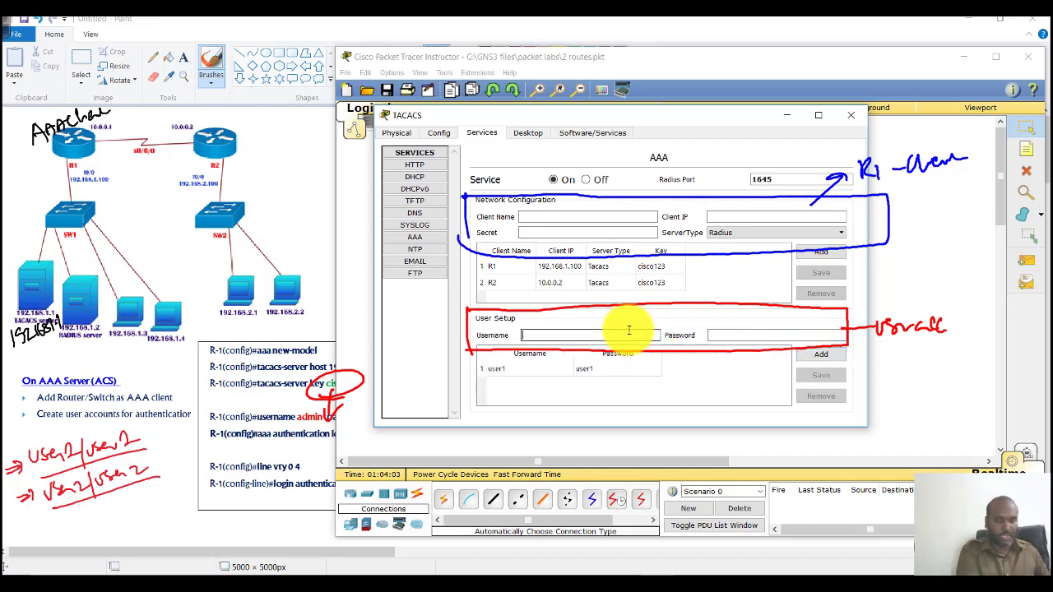
pyautogui.write('user2')
pyautogui.press('Tab')
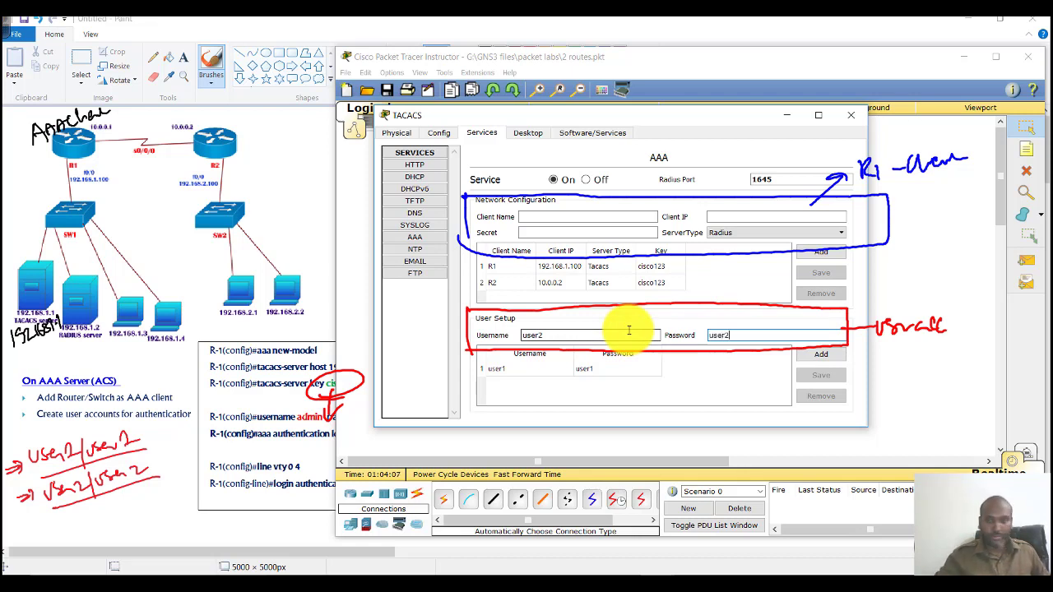
pyautogui.click(819, 355)
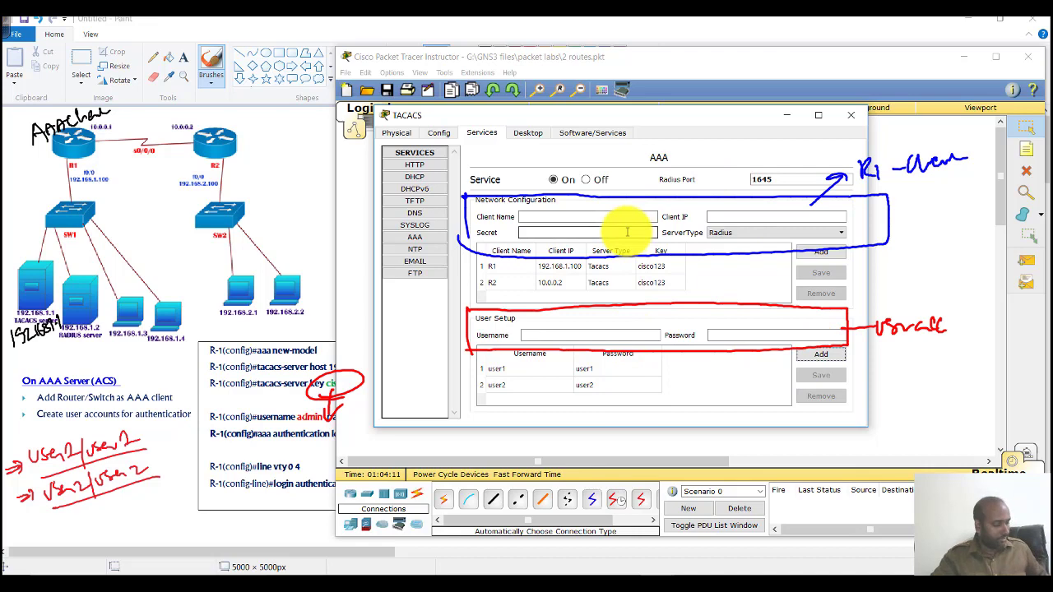
pyautogui.press('Escape')
pyautogui.click(319, 244)
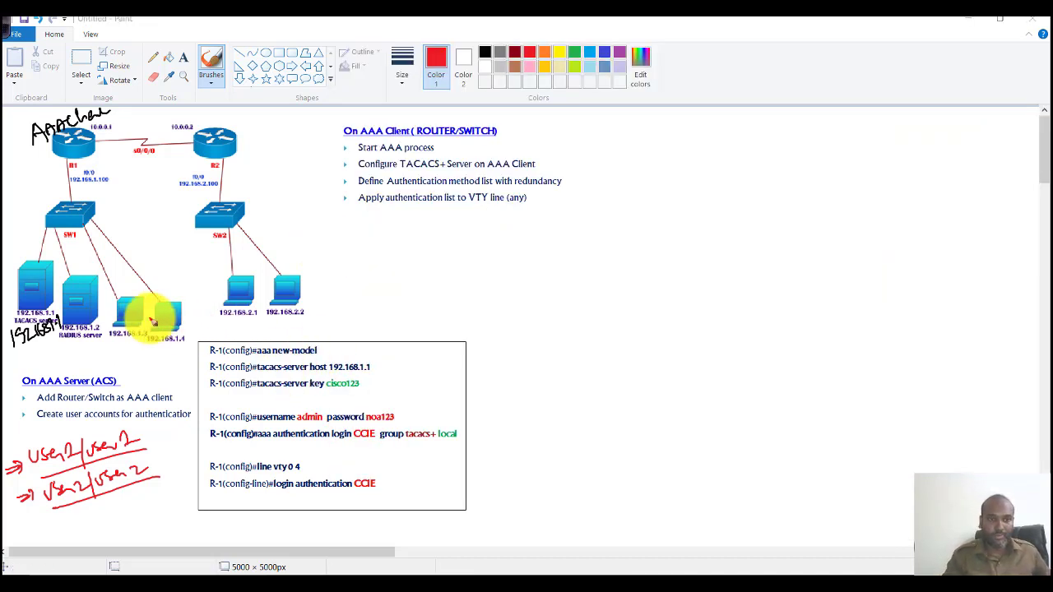
# Circle the 192.168.1.3 PC, arrow it to R1, and complete the Telnet label.
pyautogui.moveTo(141, 311)
pyautogui.mouseDown()
pyautogui.moveTo(141, 338)
pyautogui.moveTo(168, 224)
pyautogui.moveTo(132, 163)
pyautogui.moveTo(99, 141)
pyautogui.mouseUp()
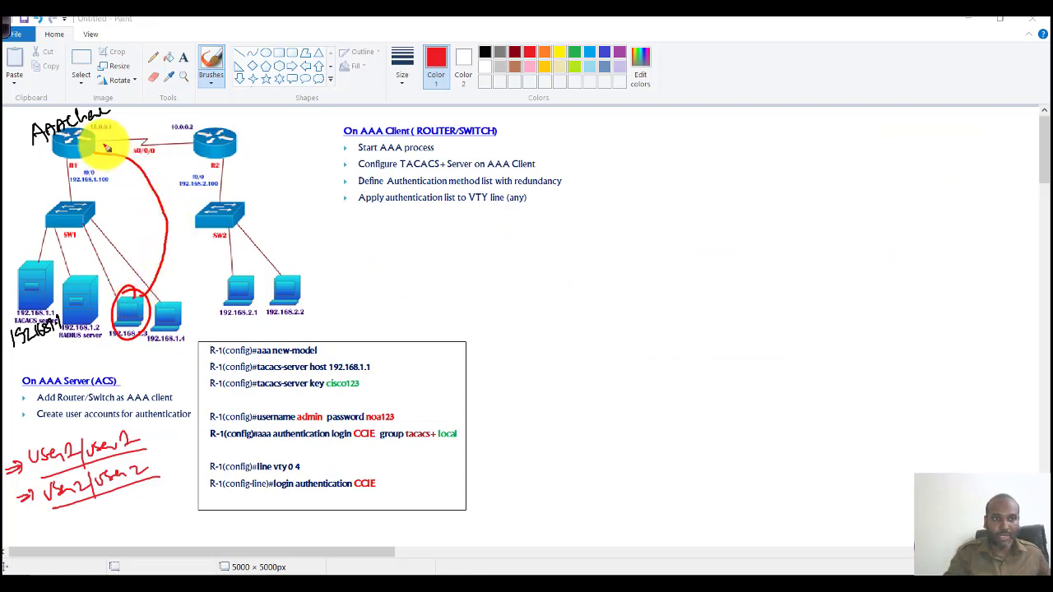
pyautogui.moveTo(118, 197)
pyautogui.mouseDown()
pyautogui.moveTo(142, 200)
pyautogui.moveTo(177, 194)
pyautogui.mouseUp()
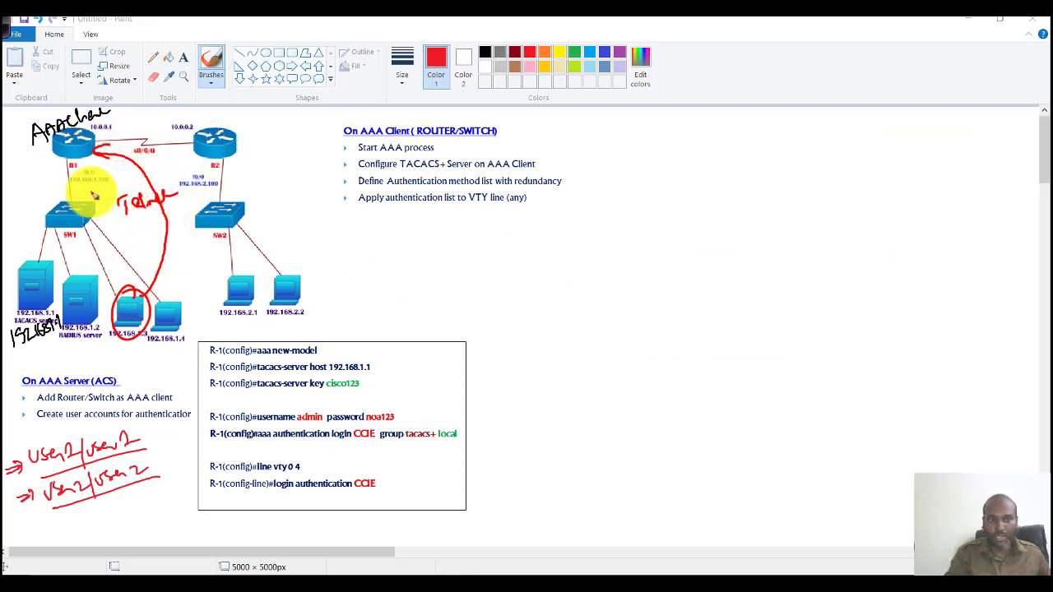
pyautogui.moveTo(106, 145)
pyautogui.mouseDown()
pyautogui.moveTo(119, 156)
pyautogui.moveTo(102, 151)
pyautogui.moveTo(63, 169)
pyautogui.moveTo(52, 238)
pyautogui.moveTo(17, 308)
pyautogui.moveTo(46, 255)
pyautogui.mouseUp()
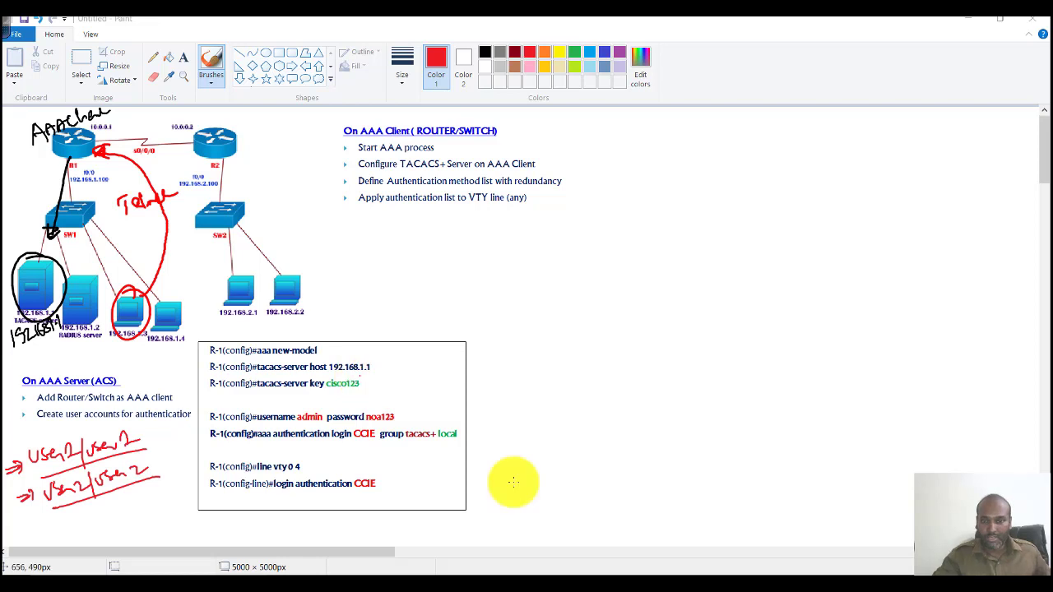
# On PC0's command prompt, ping R1 at 192.168.1.100.
pyautogui.moveTo(630, 545)
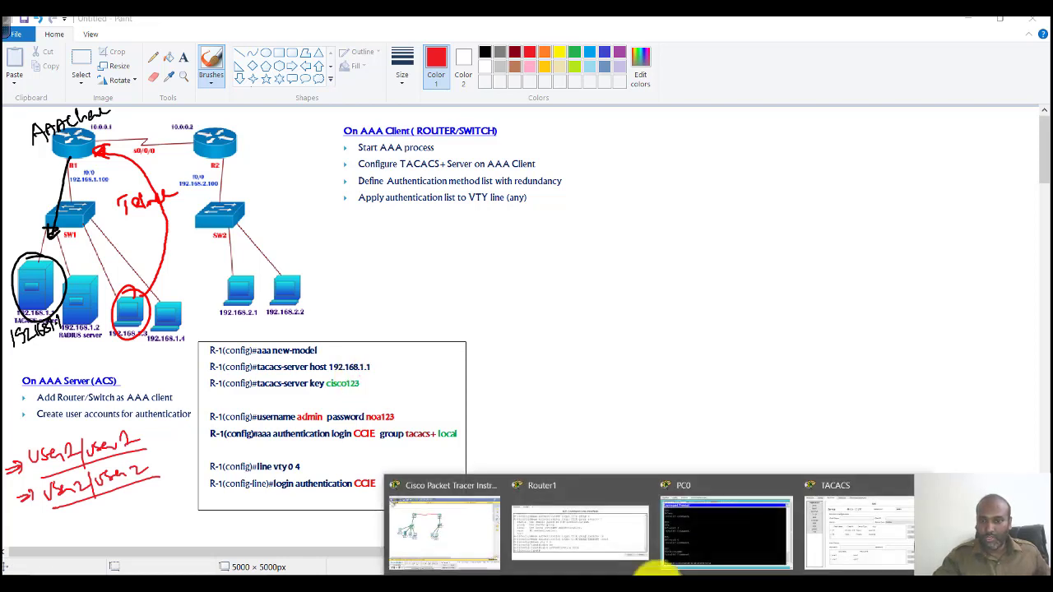
pyautogui.click(708, 544)
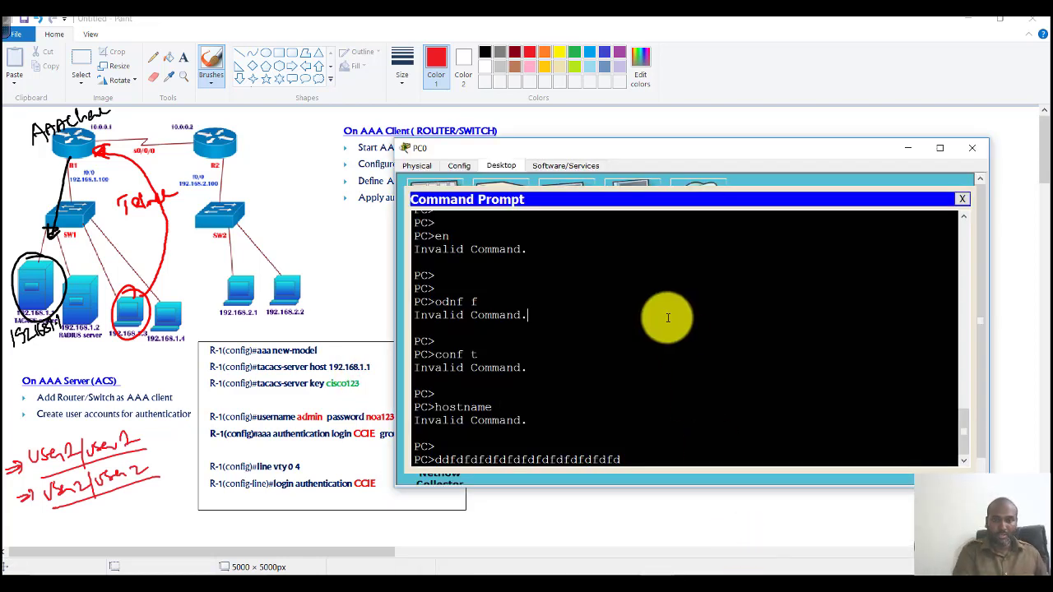
pyautogui.press('Return')
pyautogui.press('Return')
pyautogui.press('Return')
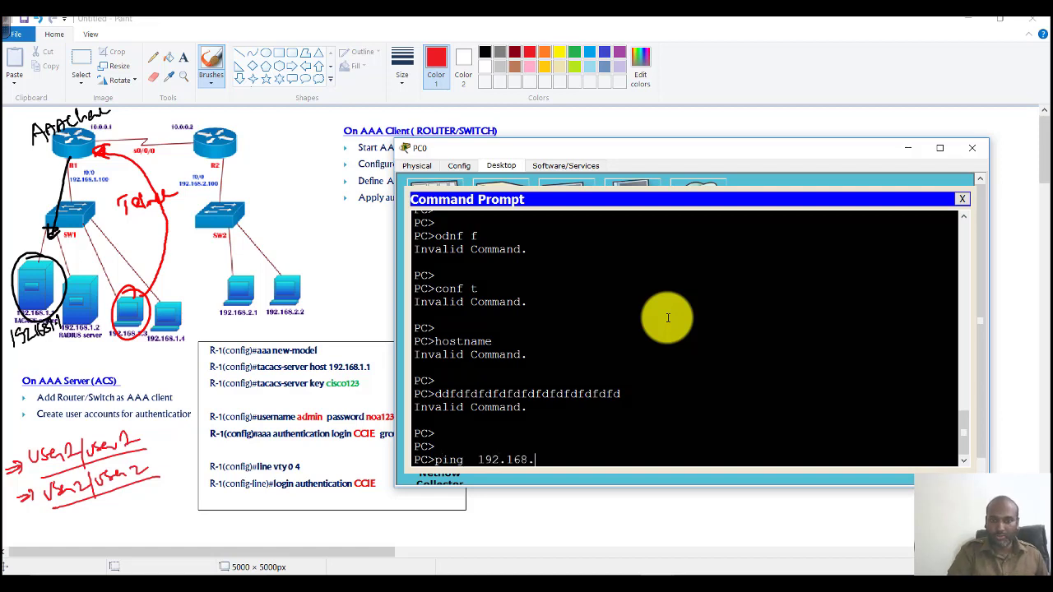
pyautogui.write('ping  192.168.1.100')
pyautogui.press('Return')
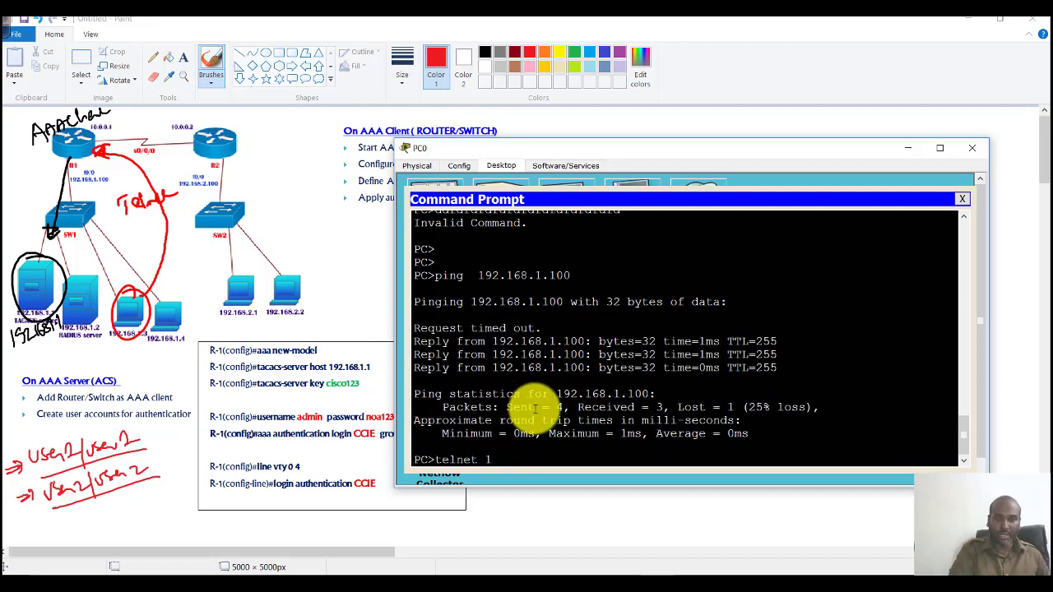
# Telnet to 192.168.1.100 and log in to R-1 as user1.
pyautogui.write('00')
pyautogui.press('Return')
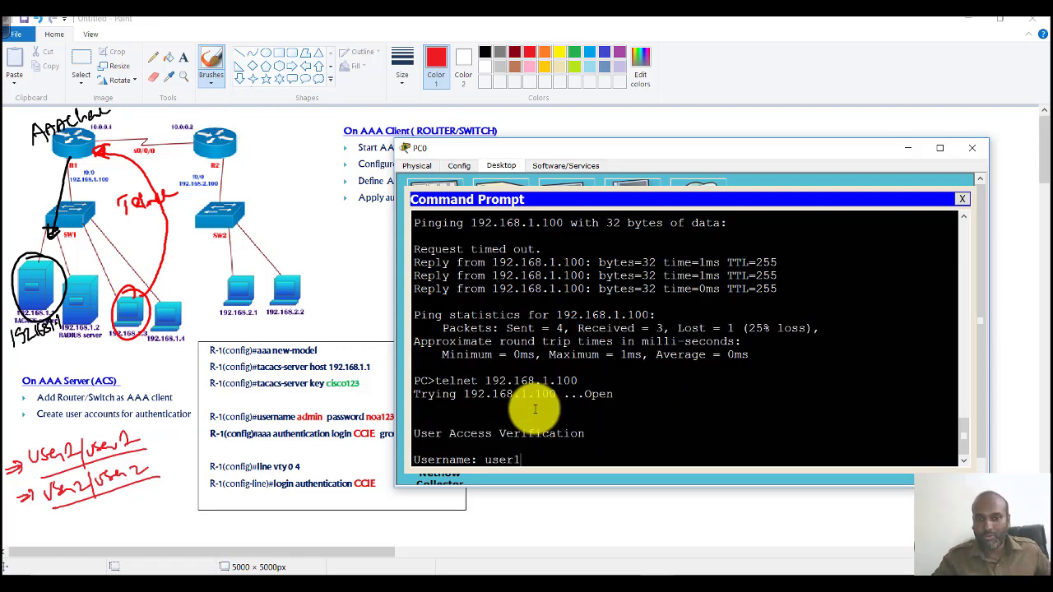
pyautogui.moveTo(487, 459); pyautogui.dragTo(529, 454)
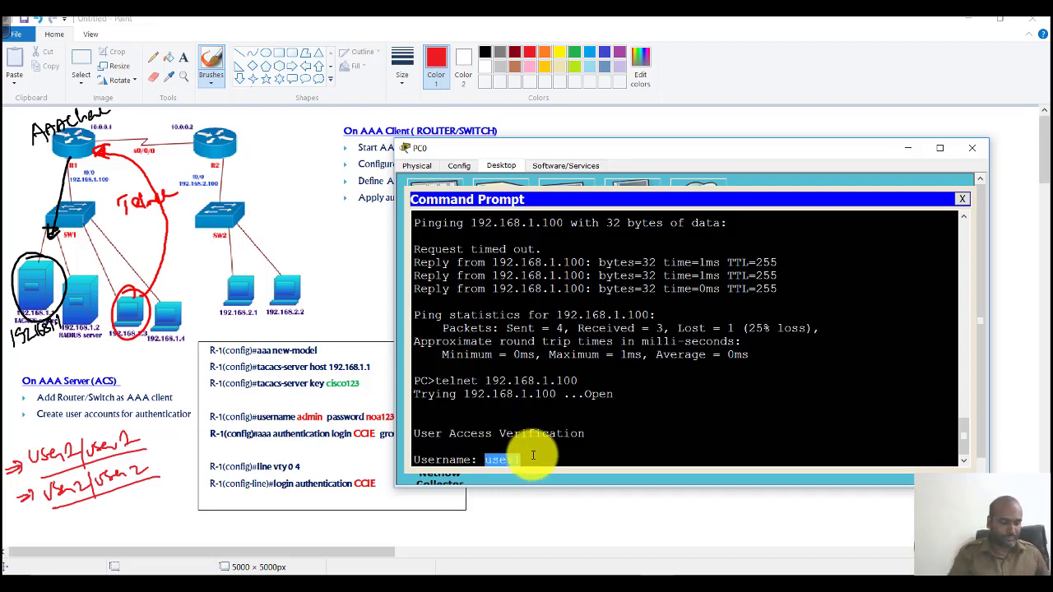
pyautogui.press('Return')
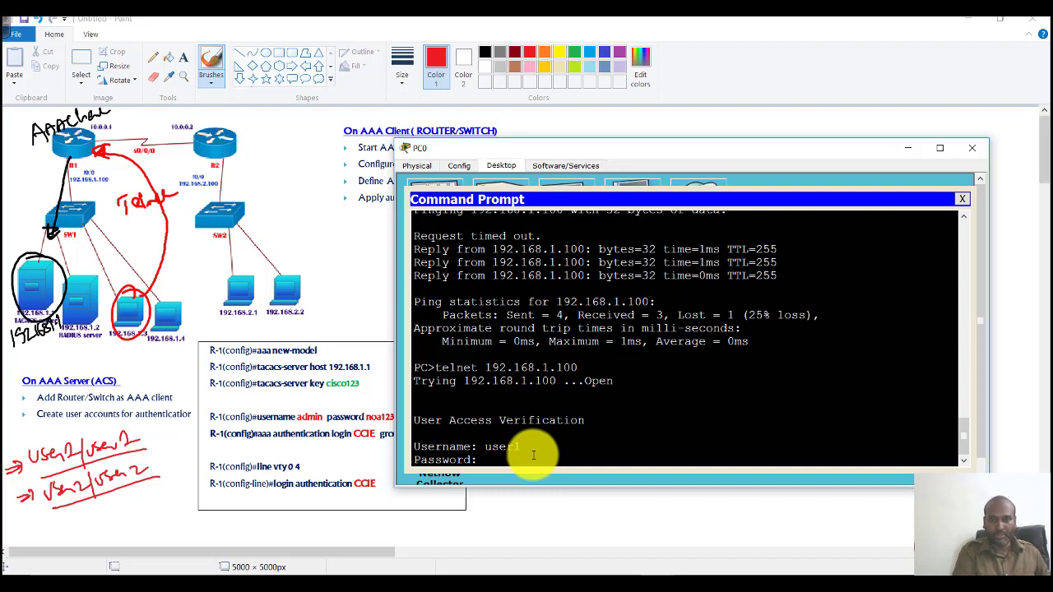
pyautogui.press('Return')
pyautogui.press('Return')
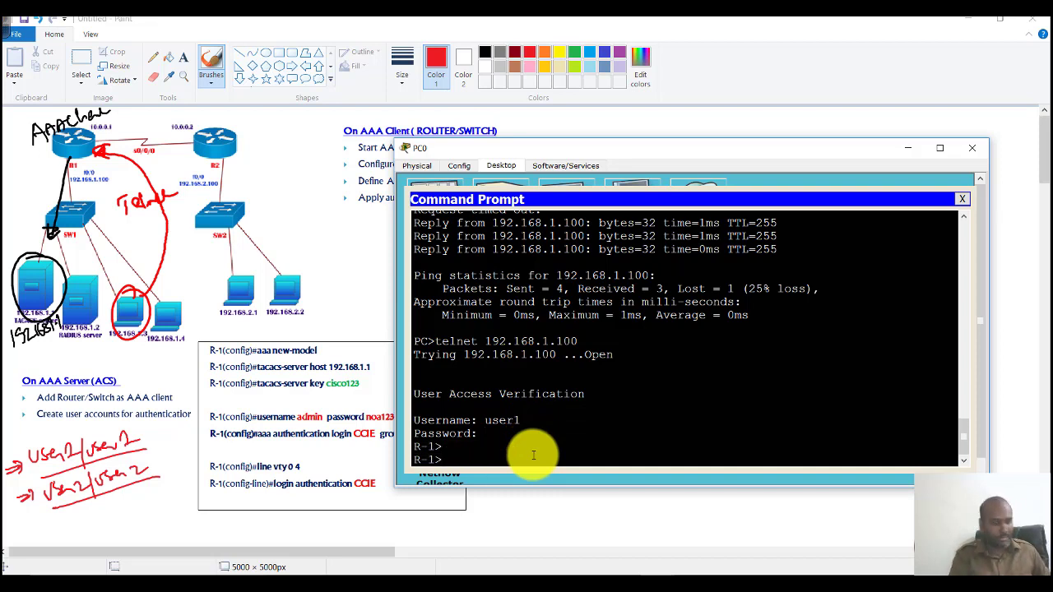
# Exit the session, telnet to R1 again and log in as user2.
pyautogui.write('s')
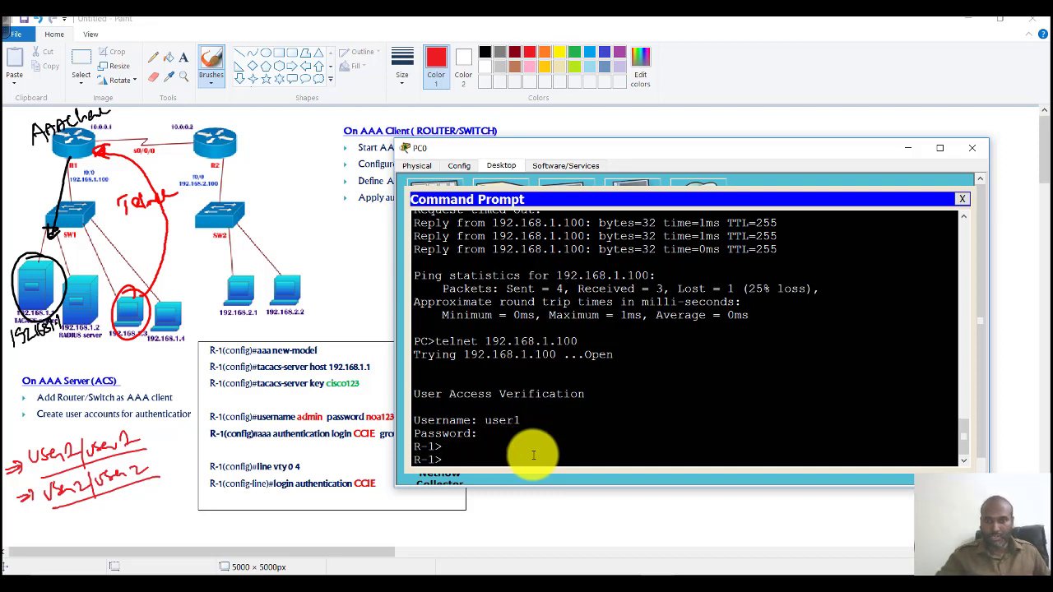
pyautogui.write('xit')
pyautogui.press('Return')
pyautogui.press('Up')
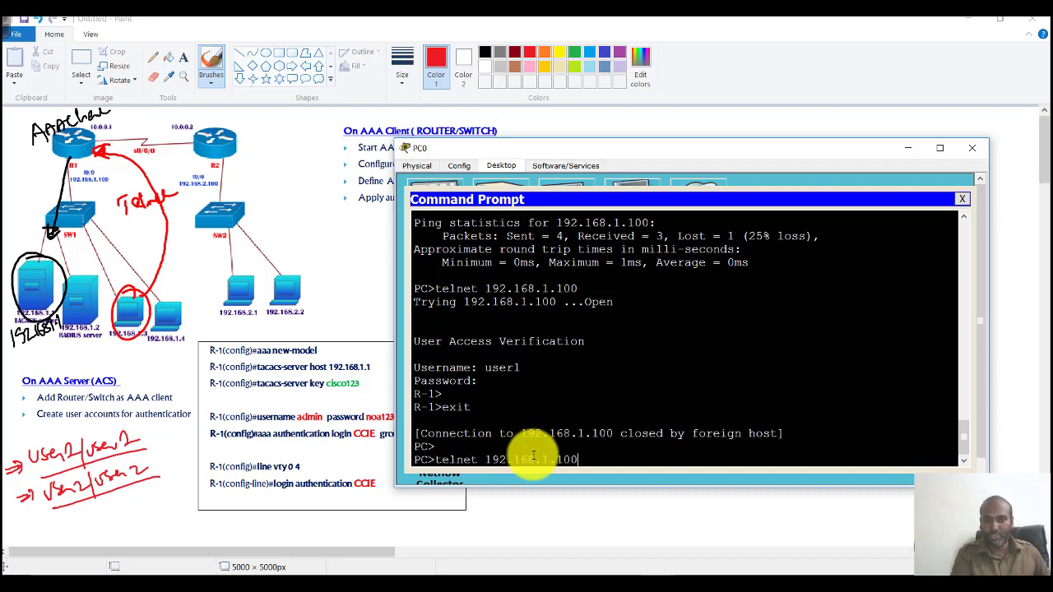
pyautogui.press('Up')
pyautogui.press('Down')
pyautogui.press('Return')
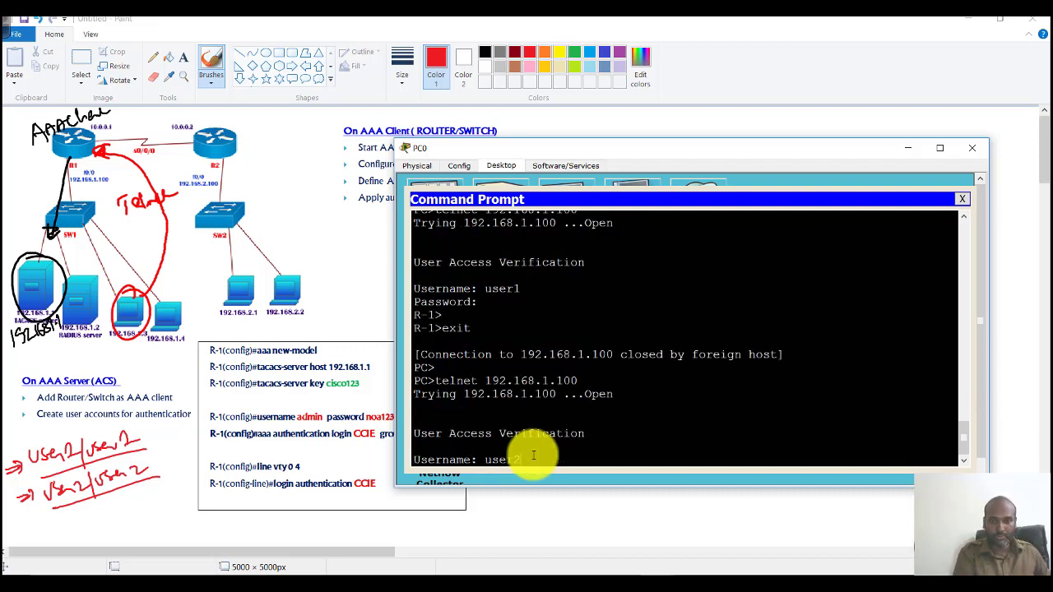
pyautogui.press('Return')
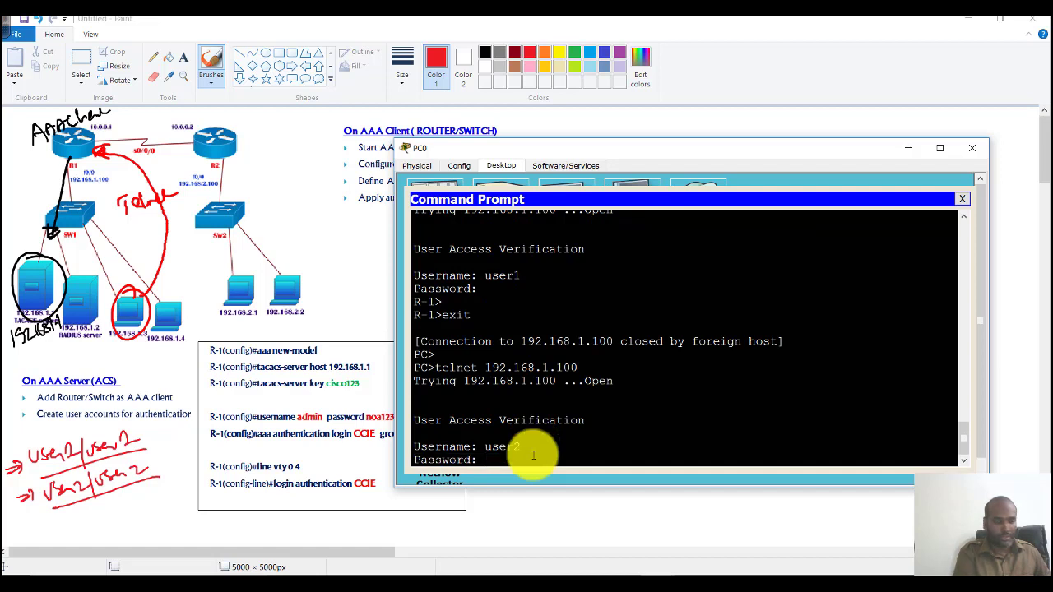
pyautogui.press('Return')
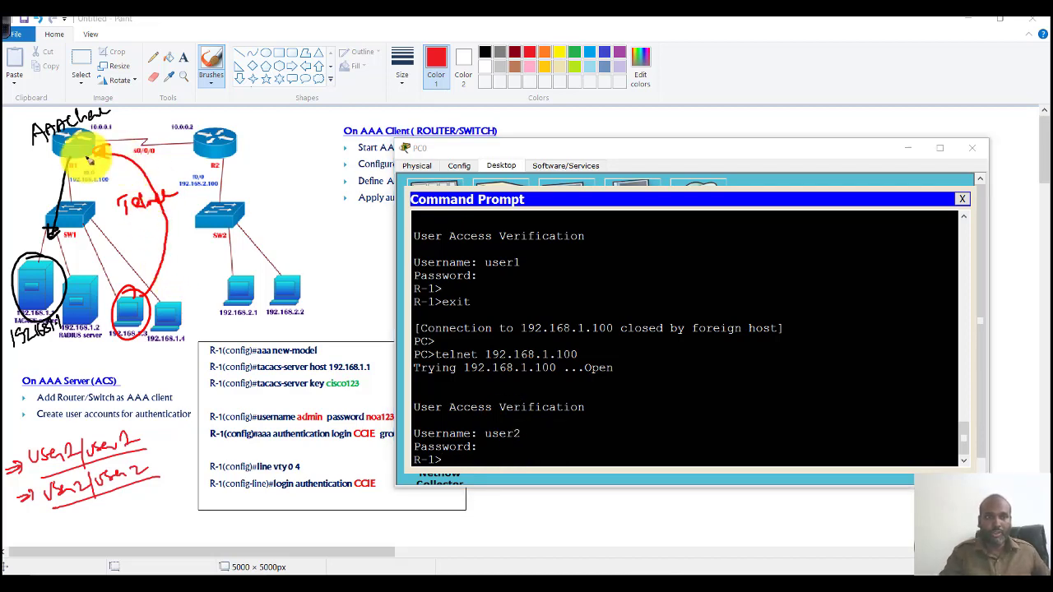
# Sketch and clear annotations linking R1, R2, SW1 and SW2 on the diagram.
pyautogui.moveTo(83, 153)
pyautogui.mouseDown()
pyautogui.moveTo(107, 169)
pyautogui.moveTo(73, 169)
pyautogui.moveTo(51, 234)
pyautogui.mouseUp()
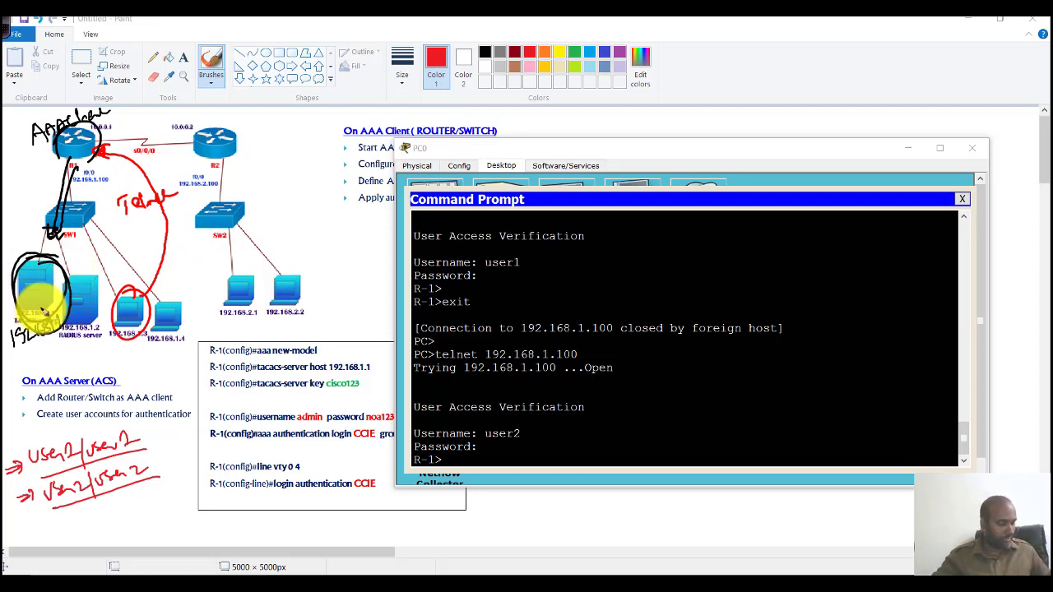
pyautogui.hotkey('ctrl', 'z')
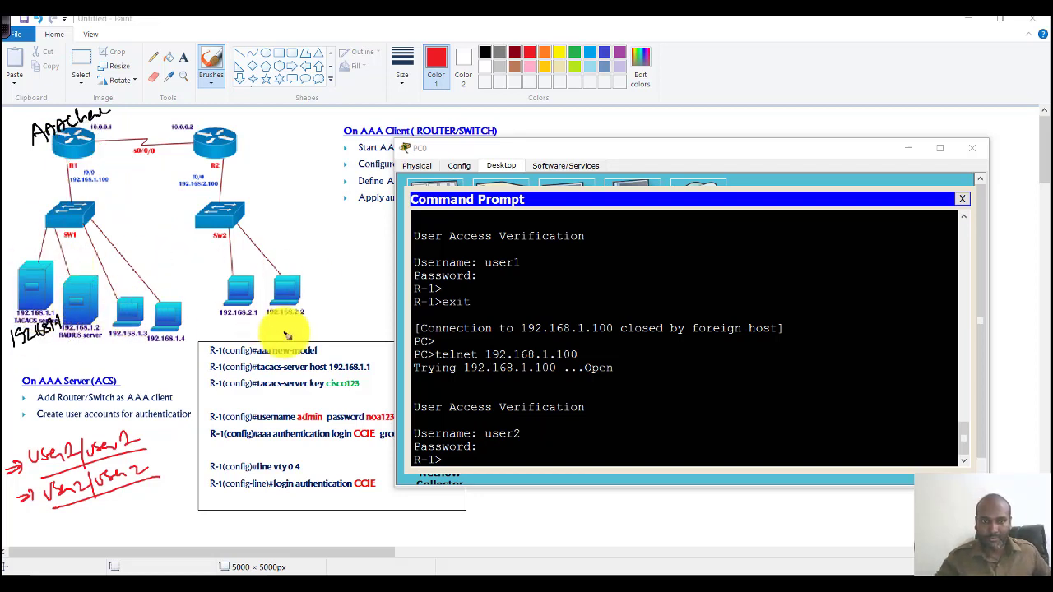
pyautogui.moveTo(216, 118); pyautogui.dragTo(223, 117)
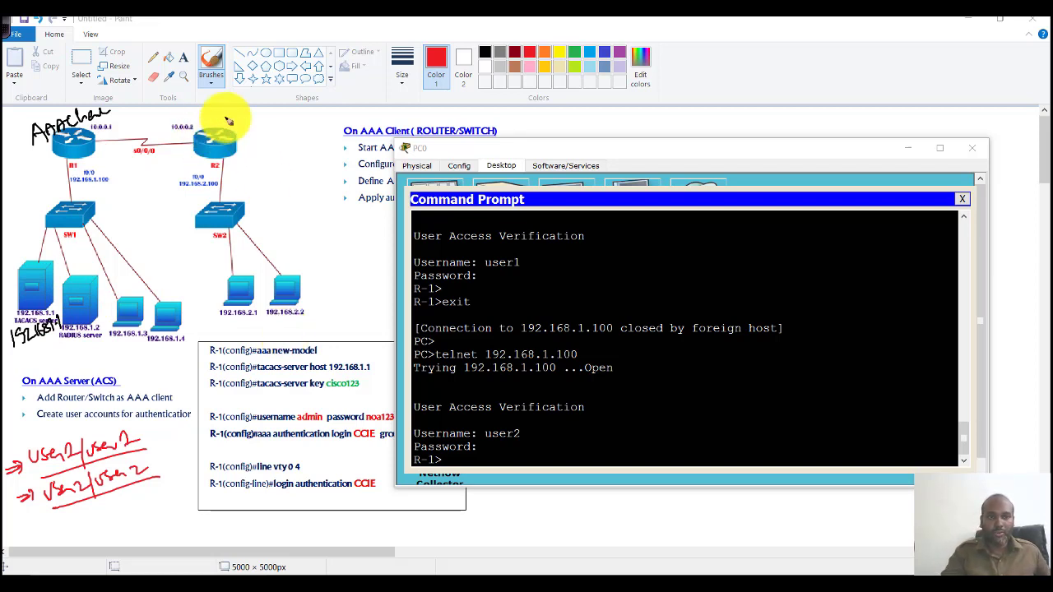
pyautogui.moveTo(195, 201); pyautogui.dragTo(254, 211)
pyautogui.moveTo(55, 213); pyautogui.dragTo(195, 212)
pyautogui.moveTo(217, 160); pyautogui.dragTo(118, 203)
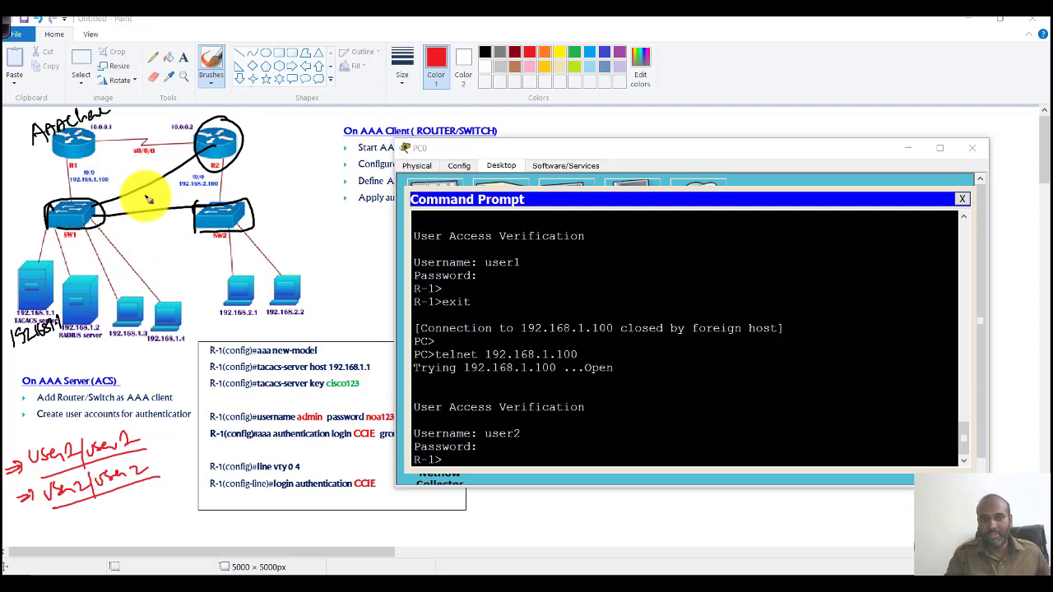
pyautogui.hotkey('ctrl', 'z')
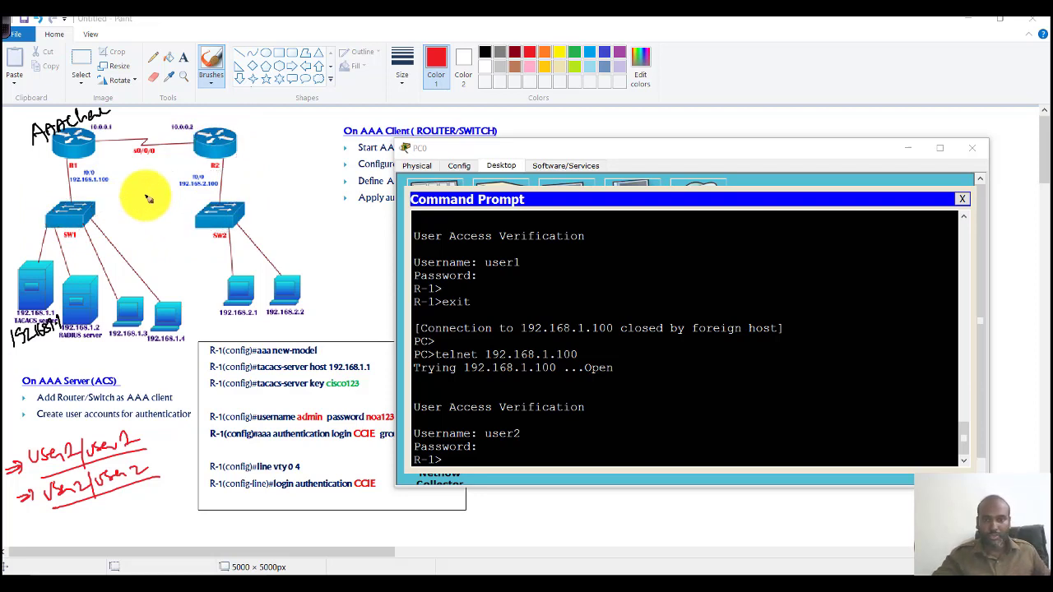
pyautogui.click(475, 321)
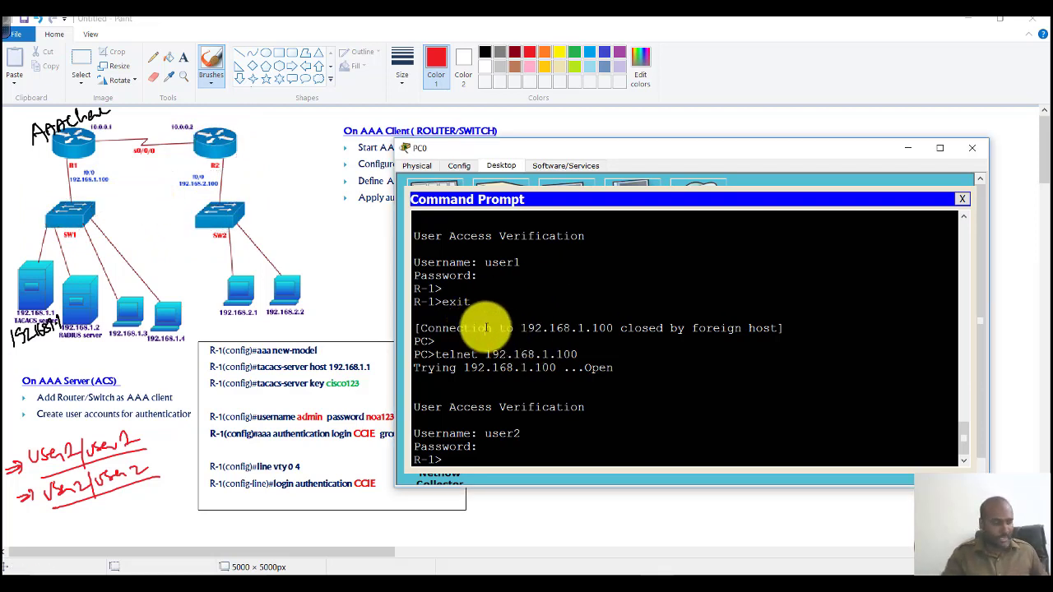
# Exit, telnet to R1 again and attempt a login as admin.
pyautogui.write('exit')
pyautogui.press('Return')
pyautogui.press('Up')
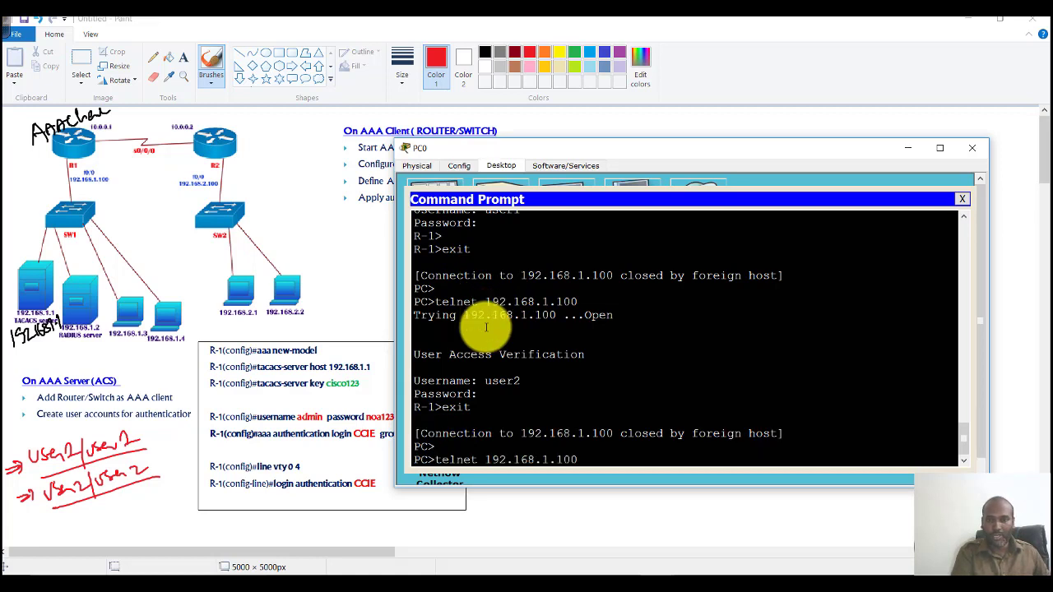
pyautogui.press('Return')
pyautogui.write('admin')
pyautogui.press('Return')
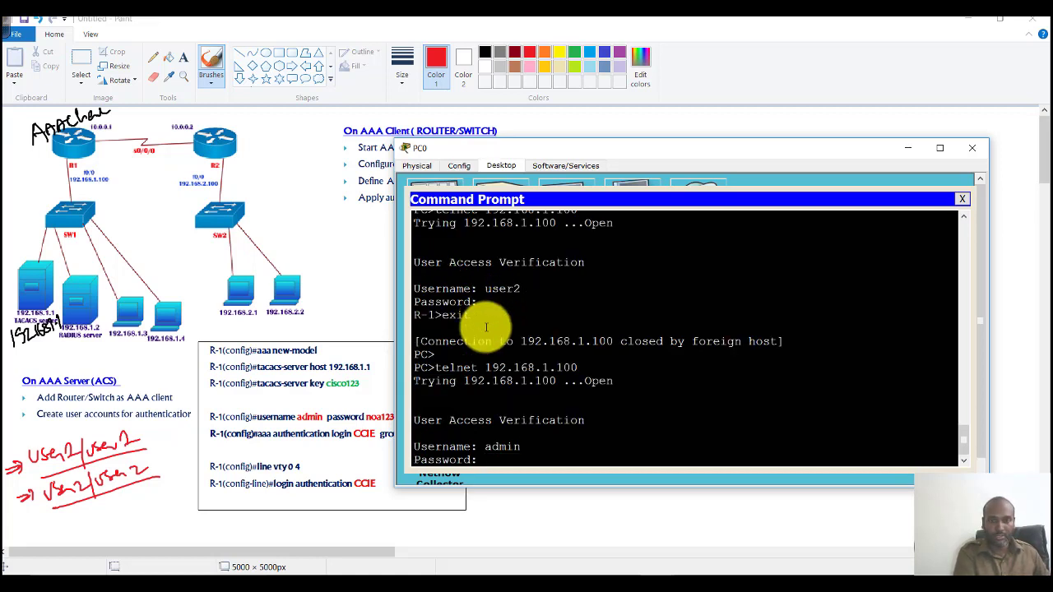
pyautogui.press('Return')
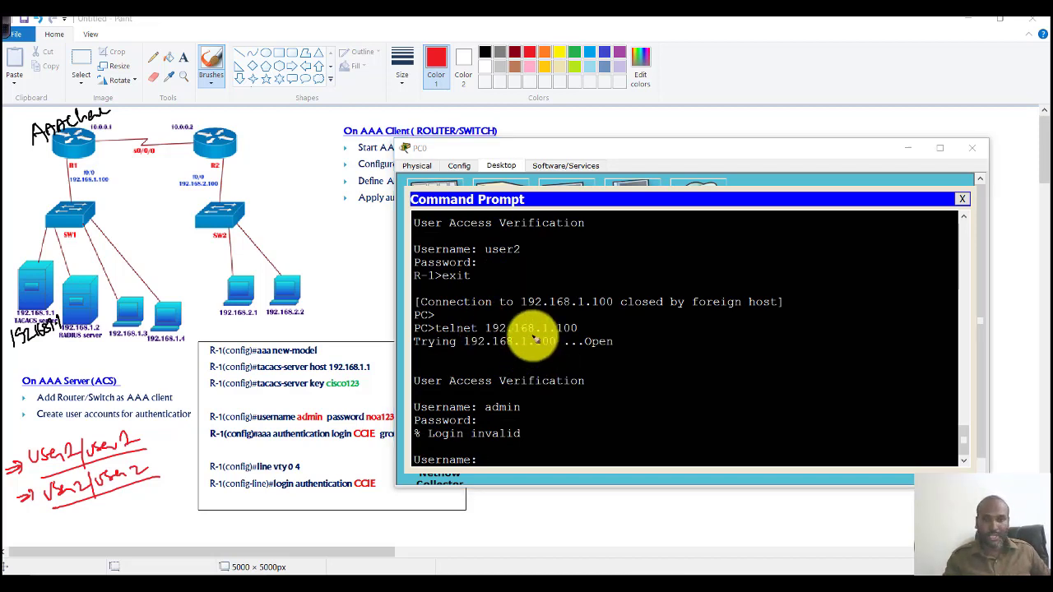
# Circle the rejected admin "% Login invalid" lines, then close PC0's command prompt window.
pyautogui.moveTo(512, 400)
pyautogui.mouseDown()
pyautogui.moveTo(532, 422)
pyautogui.moveTo(475, 394)
pyautogui.mouseUp()
pyautogui.moveTo(531, 416); pyautogui.dragTo(580, 413)
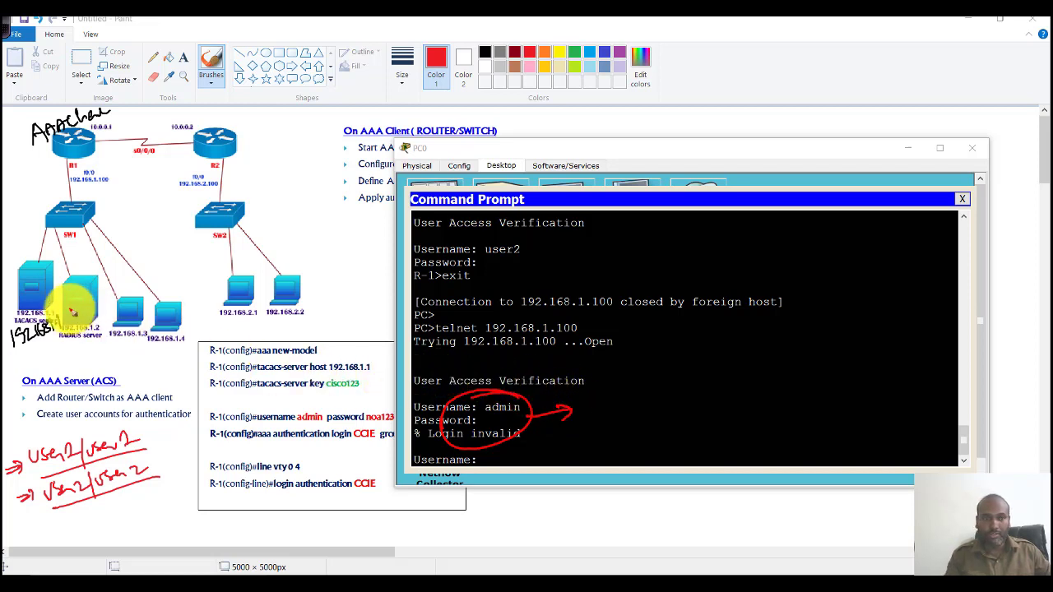
pyautogui.moveTo(141, 298)
pyautogui.mouseDown()
pyautogui.moveTo(129, 304)
pyautogui.moveTo(146, 288)
pyautogui.moveTo(135, 171)
pyautogui.moveTo(95, 145)
pyautogui.moveTo(105, 153)
pyautogui.moveTo(35, 263)
pyautogui.moveTo(51, 257)
pyautogui.mouseUp()
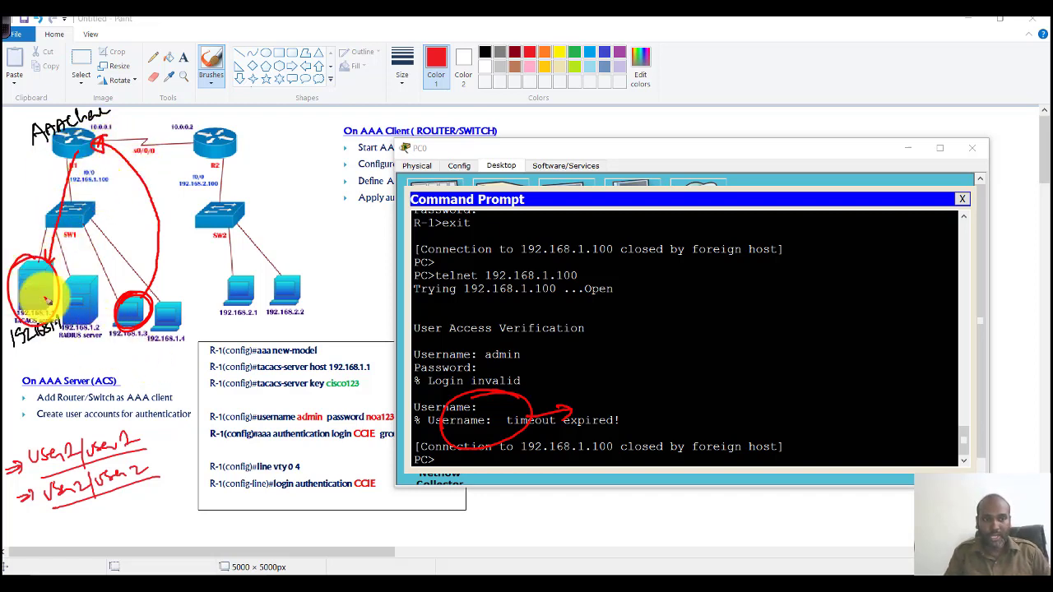
pyautogui.moveTo(487, 352)
pyautogui.mouseDown()
pyautogui.moveTo(554, 372)
pyautogui.moveTo(543, 372)
pyautogui.mouseUp()
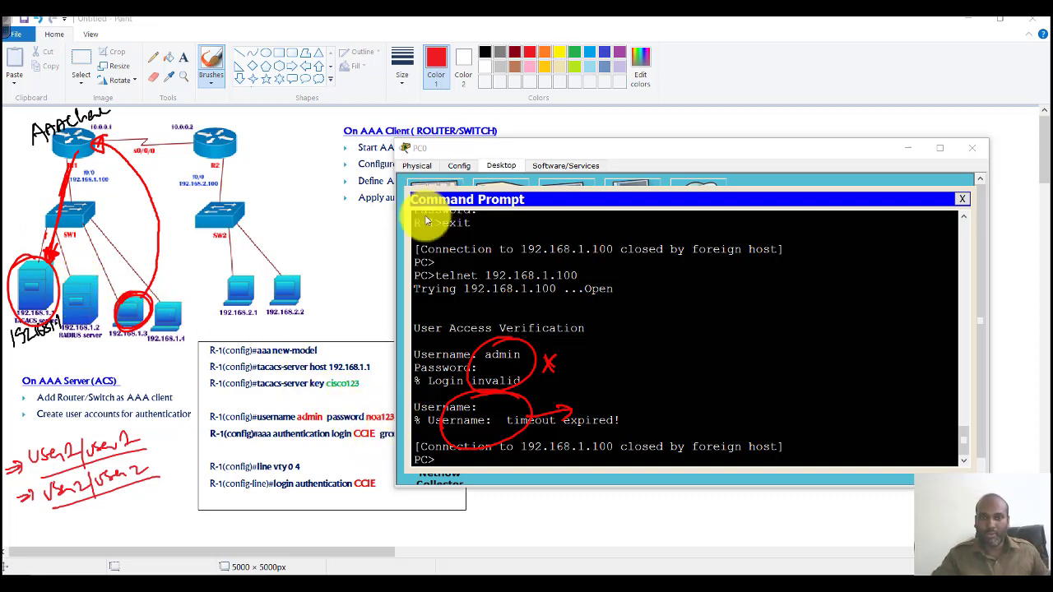
pyautogui.click(376, 271)
pyautogui.press('Escape')
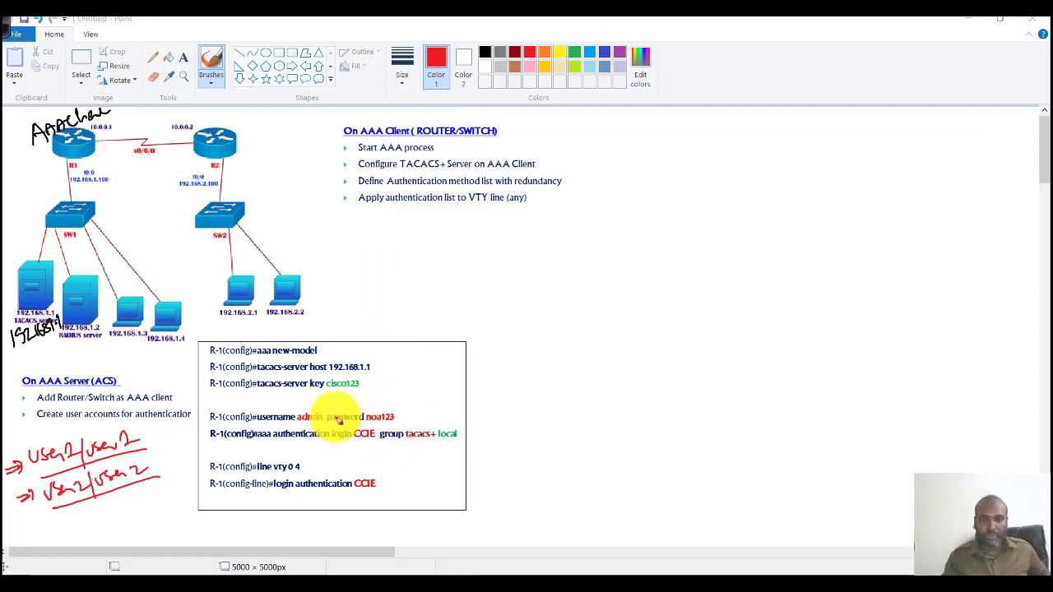
pyautogui.moveTo(400, 441)
pyautogui.mouseDown()
pyautogui.moveTo(407, 475)
pyautogui.moveTo(438, 451)
pyautogui.moveTo(403, 434)
pyautogui.moveTo(420, 451)
pyautogui.moveTo(402, 449)
pyautogui.moveTo(401, 436)
pyautogui.moveTo(405, 450)
pyautogui.moveTo(424, 452)
pyautogui.moveTo(434, 436)
pyautogui.moveTo(441, 449)
pyautogui.moveTo(427, 433)
pyautogui.moveTo(460, 439)
pyautogui.moveTo(449, 433)
pyautogui.moveTo(442, 463)
pyautogui.mouseUp()
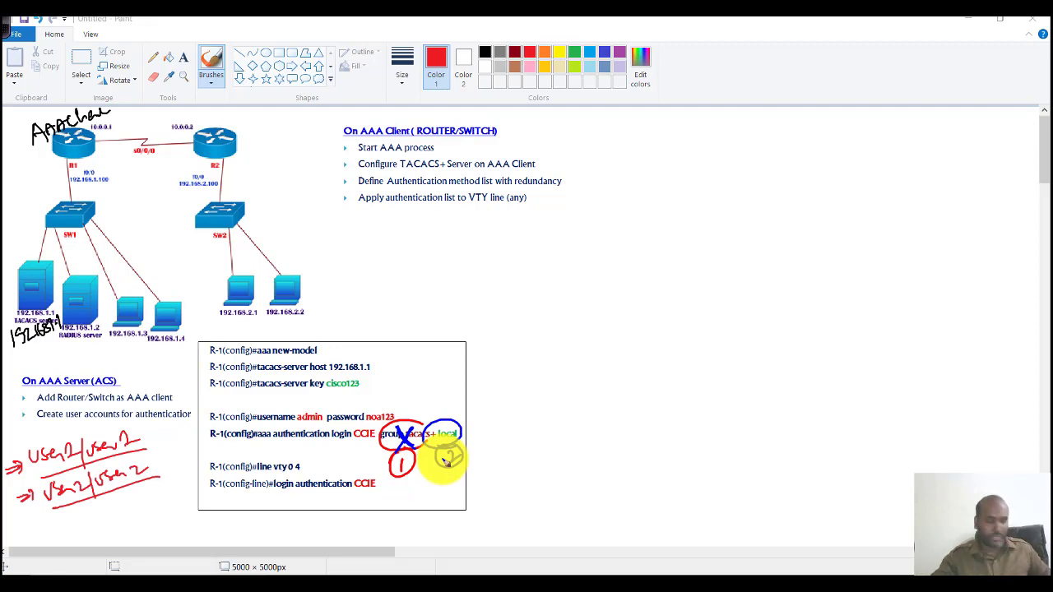
pyautogui.press('Escape')
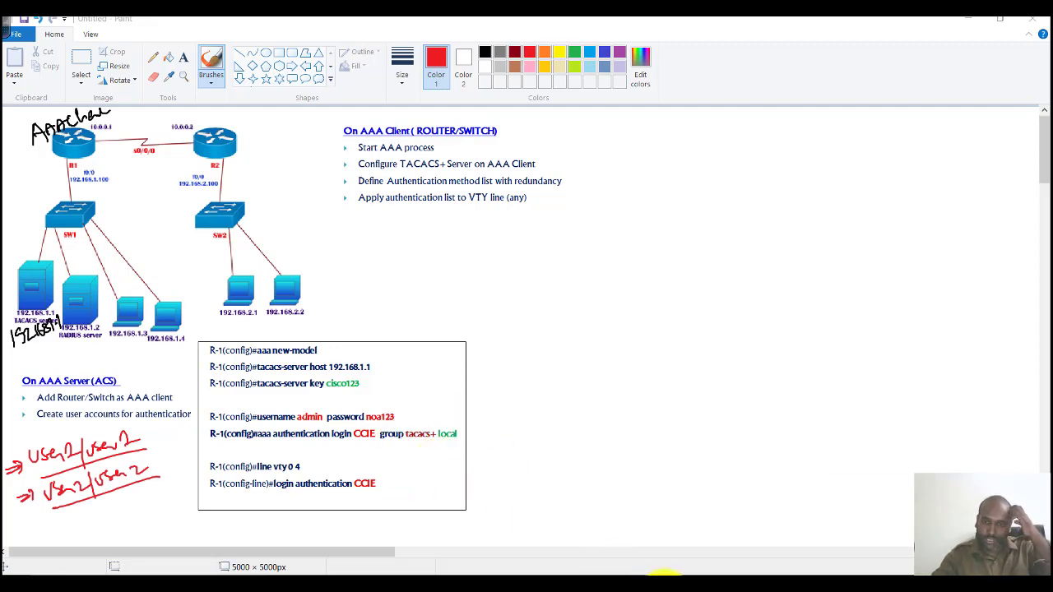
# Return to the Packet Tracer workspace and open PC0's command prompt.
pyautogui.moveTo(667, 576)
pyautogui.click(447, 522)
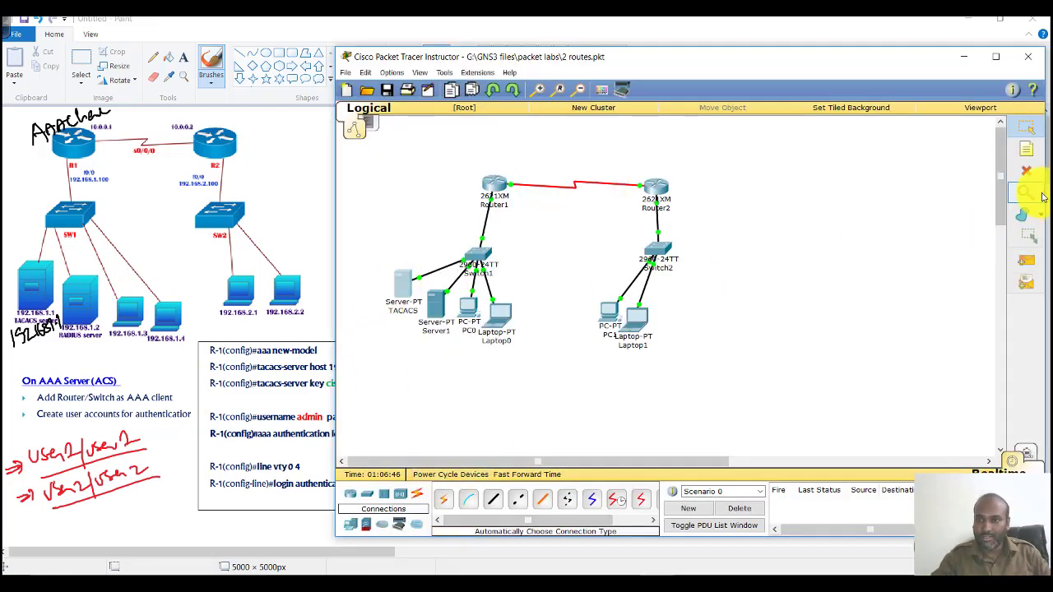
pyautogui.click(1026, 171)
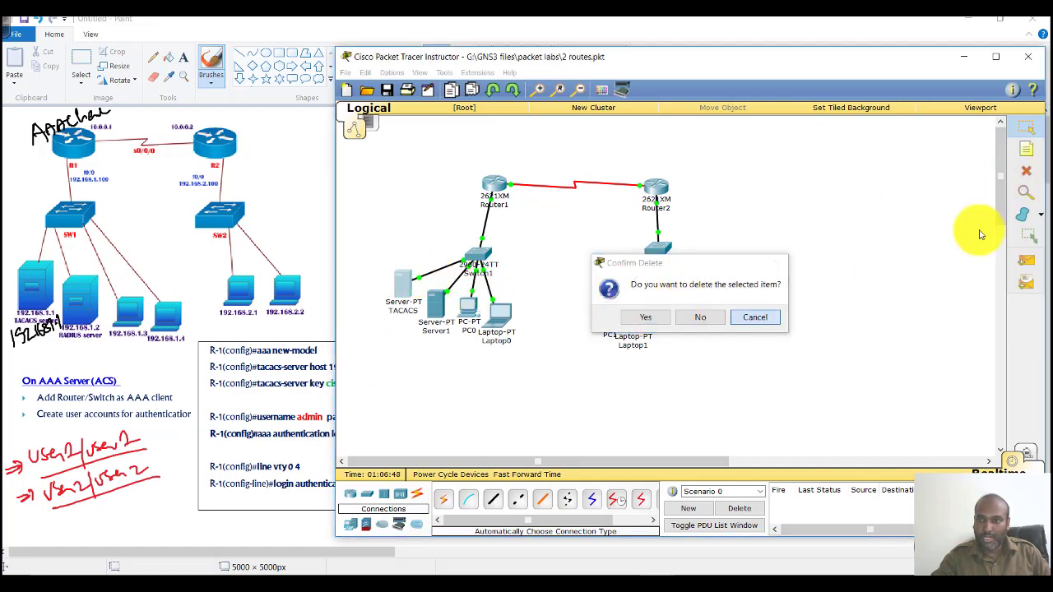
pyautogui.press('Escape')
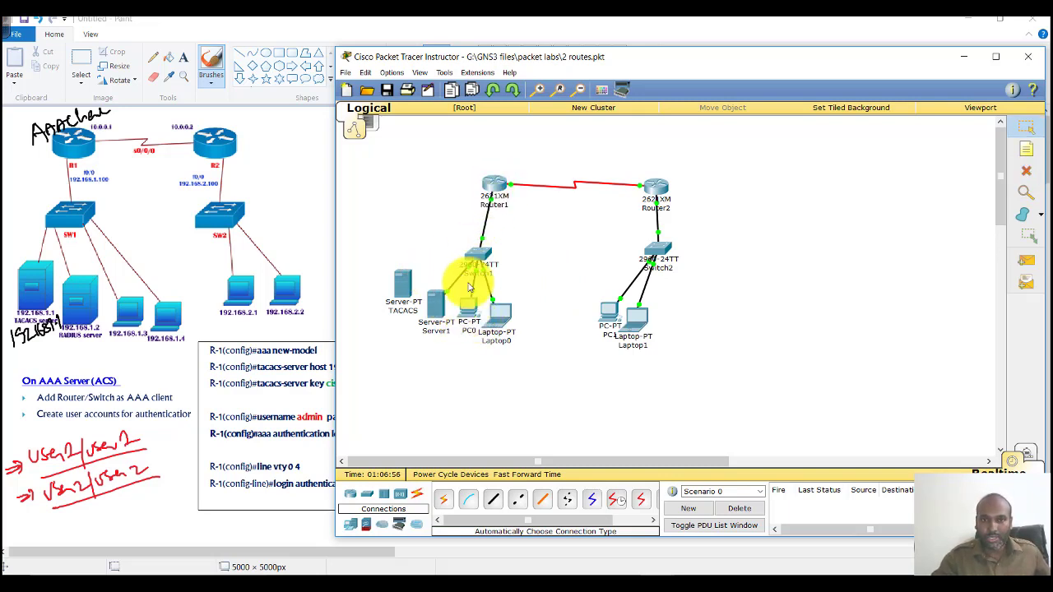
pyautogui.click(470, 306)
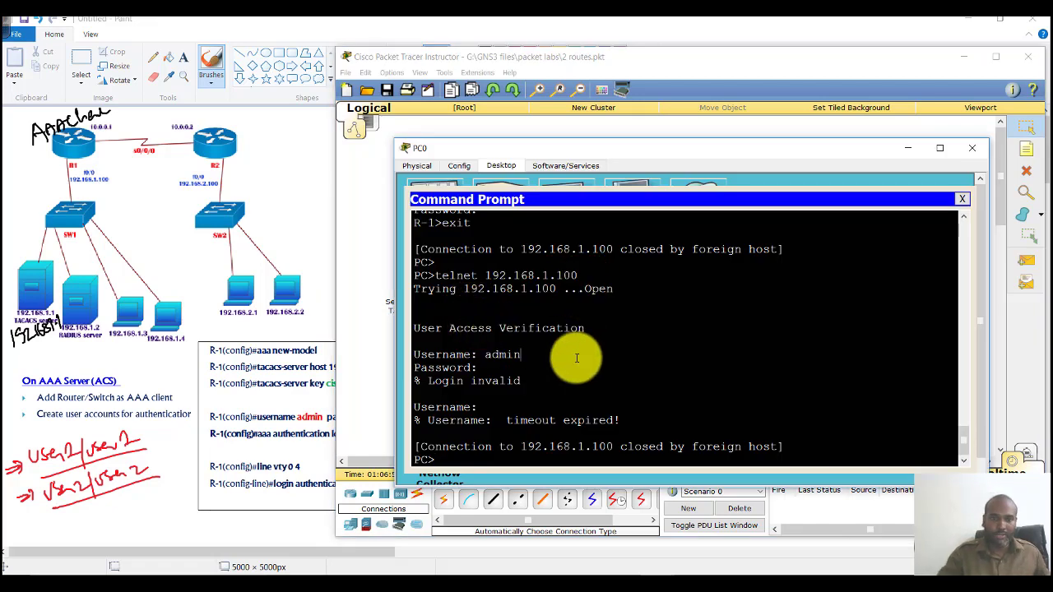
pyautogui.press('Return')
pyautogui.press('Return')
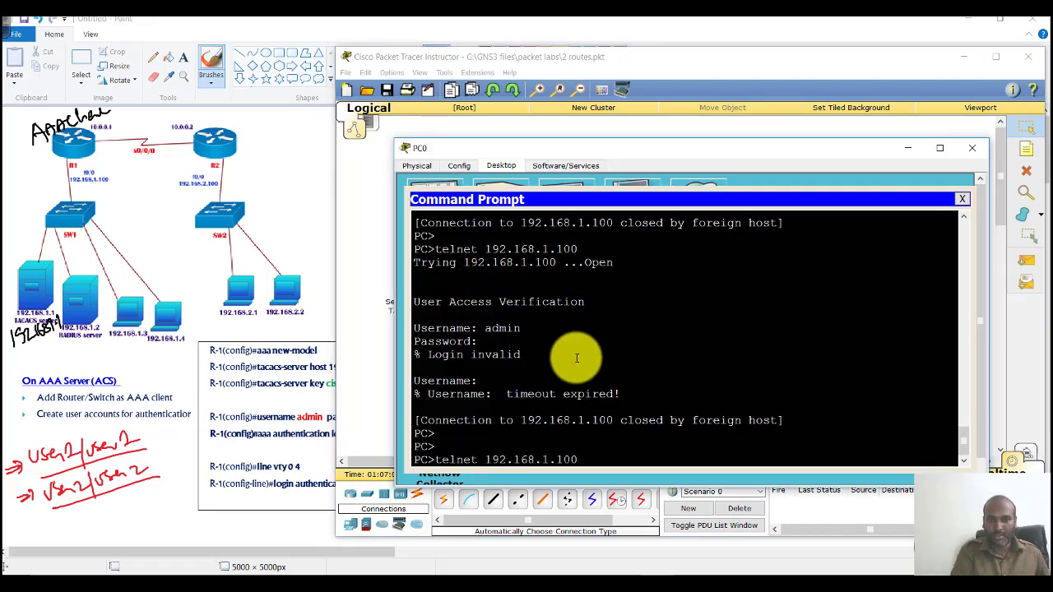
# Telnet to 192.168.1.100 as user1 and highlight the resulting Login invalid.
pyautogui.press('Return')
pyautogui.press('Return')
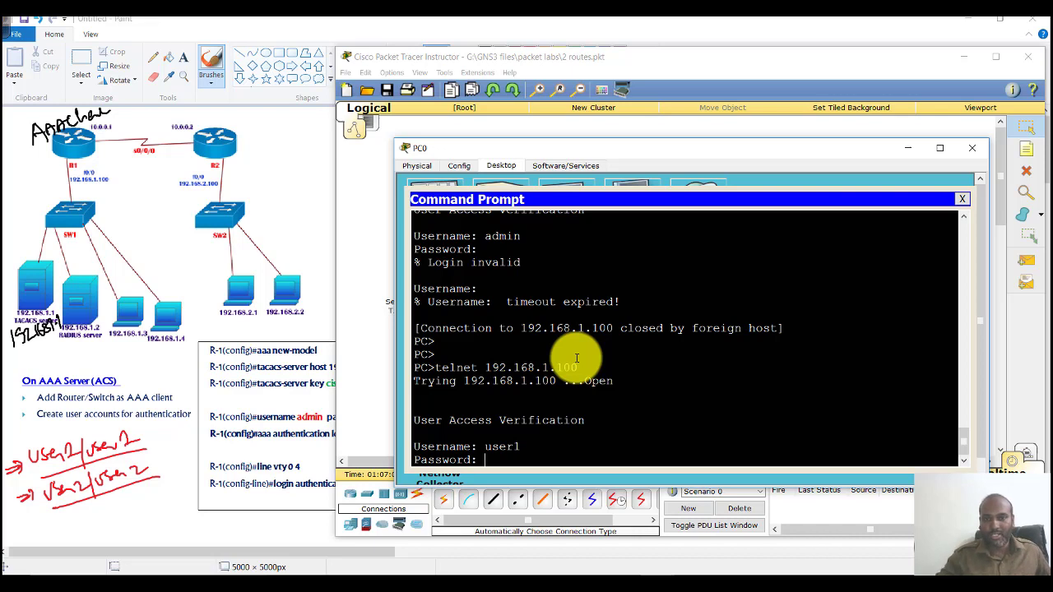
pyautogui.press('Return')
pyautogui.moveTo(465, 408); pyautogui.dragTo(521, 419)
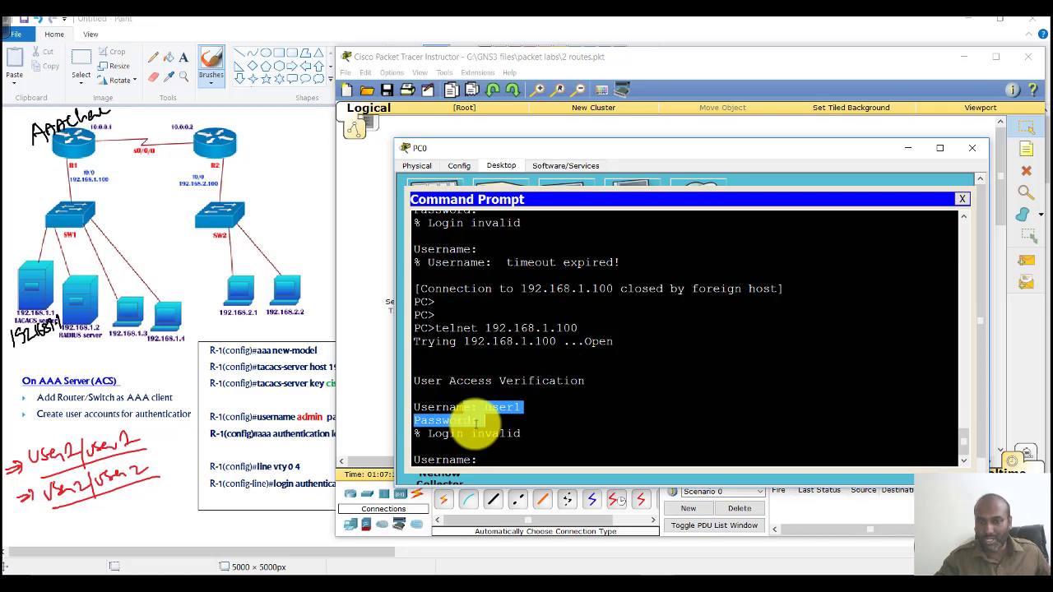
pyautogui.moveTo(459, 409); pyautogui.dragTo(558, 434)
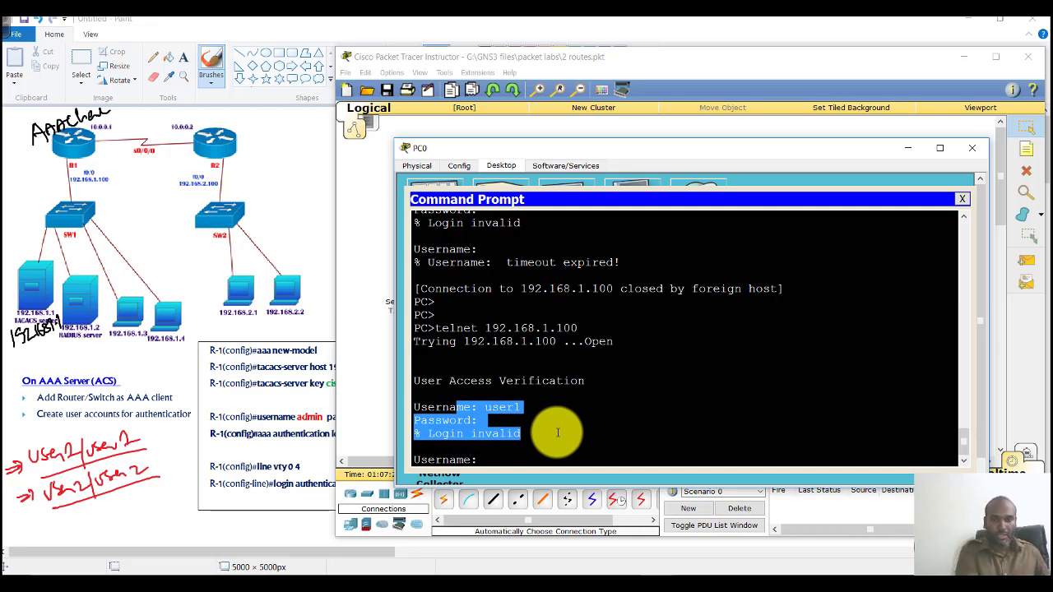
# Log in as admin with its local password, reaching R-1, then switch to the TACACS+ slide.
pyautogui.write('admin')
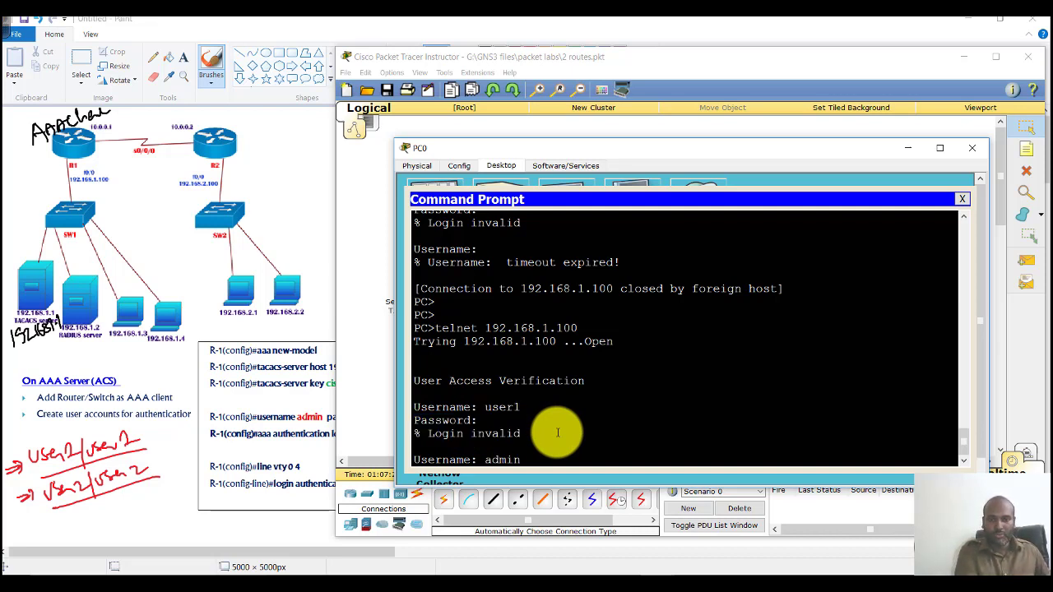
pyautogui.press('Return')
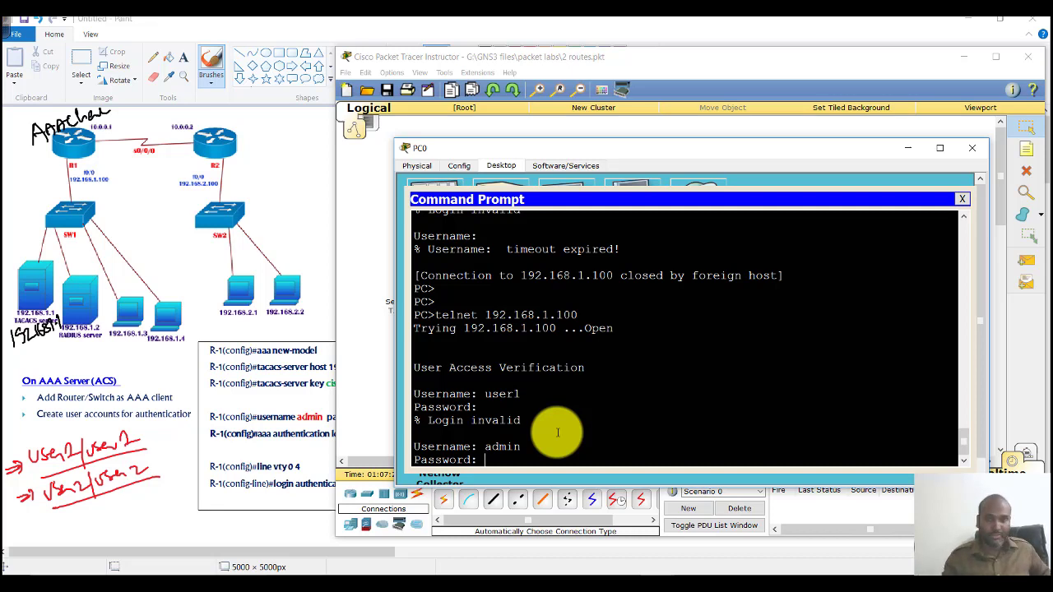
pyautogui.press('Return')
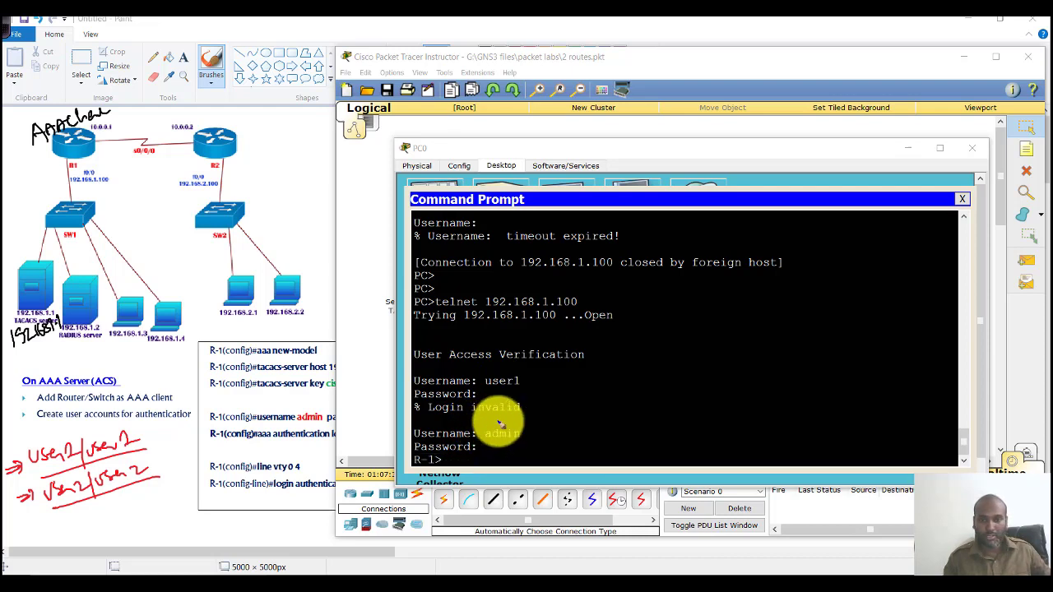
pyautogui.moveTo(500, 424)
pyautogui.mouseDown()
pyautogui.moveTo(627, 381)
pyautogui.moveTo(639, 384)
pyautogui.moveTo(637, 402)
pyautogui.moveTo(666, 371)
pyautogui.moveTo(773, 364)
pyautogui.moveTo(710, 400)
pyautogui.moveTo(623, 417)
pyautogui.moveTo(683, 419)
pyautogui.moveTo(757, 402)
pyautogui.moveTo(435, 442)
pyautogui.moveTo(512, 461)
pyautogui.moveTo(418, 447)
pyautogui.moveTo(540, 433)
pyautogui.moveTo(566, 455)
pyautogui.moveTo(447, 447)
pyautogui.moveTo(469, 454)
pyautogui.moveTo(501, 441)
pyautogui.moveTo(508, 453)
pyautogui.mouseUp()
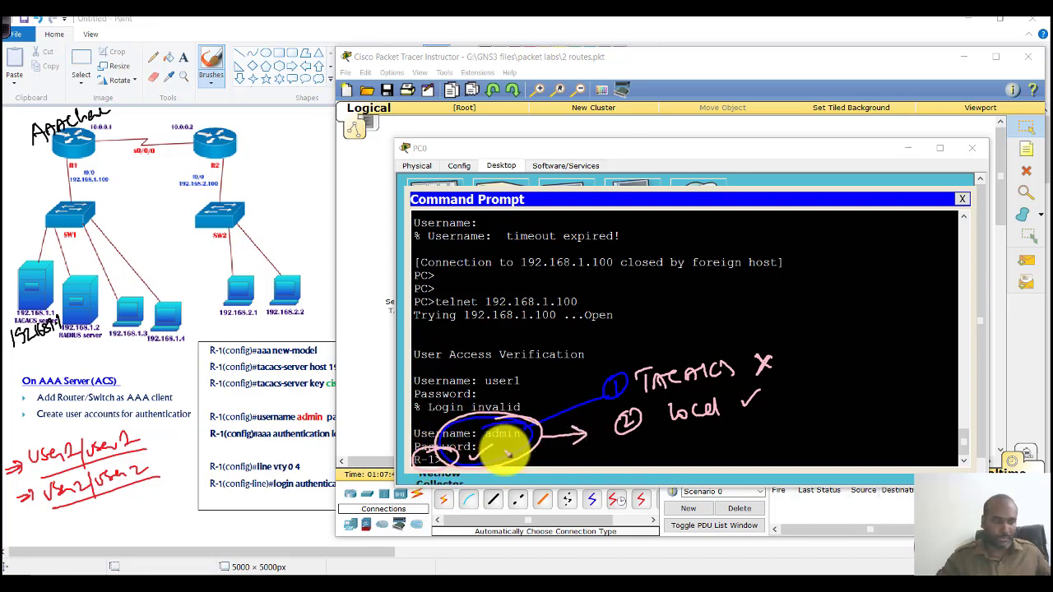
pyautogui.press('Escape')
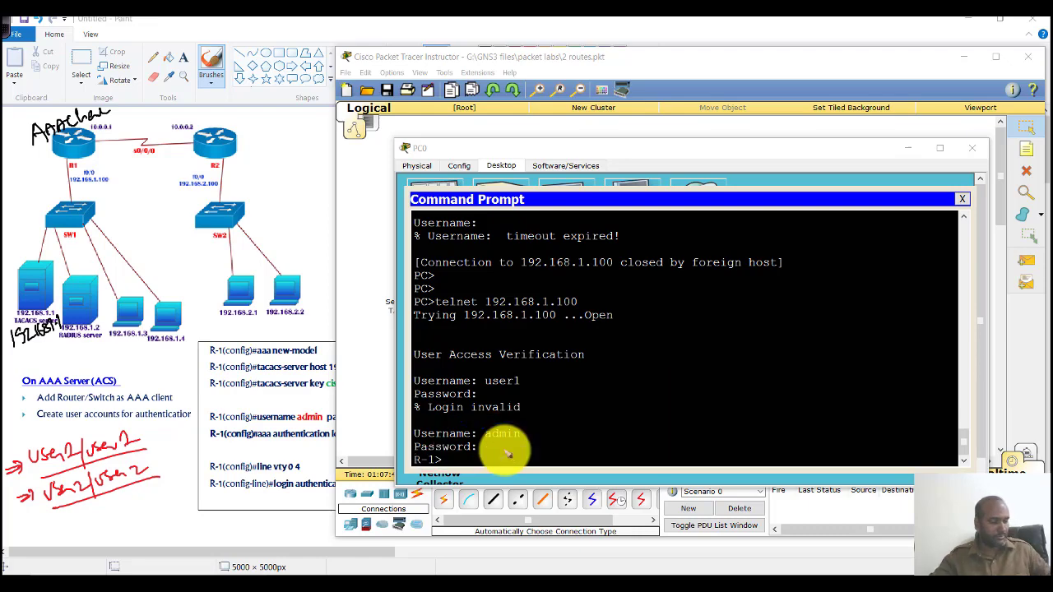
pyautogui.hotkey('alt', 'Tab')
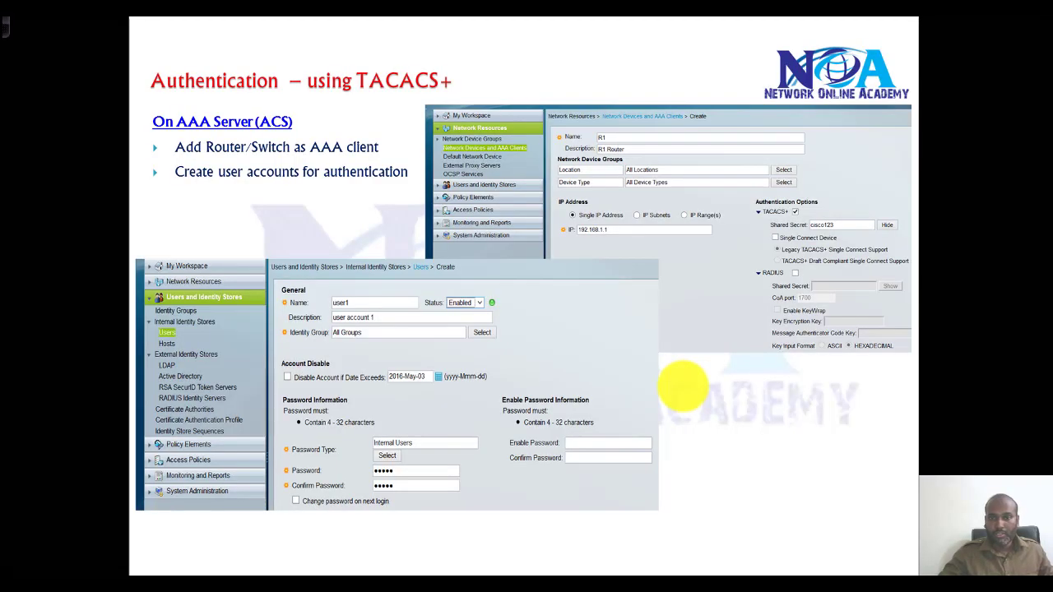